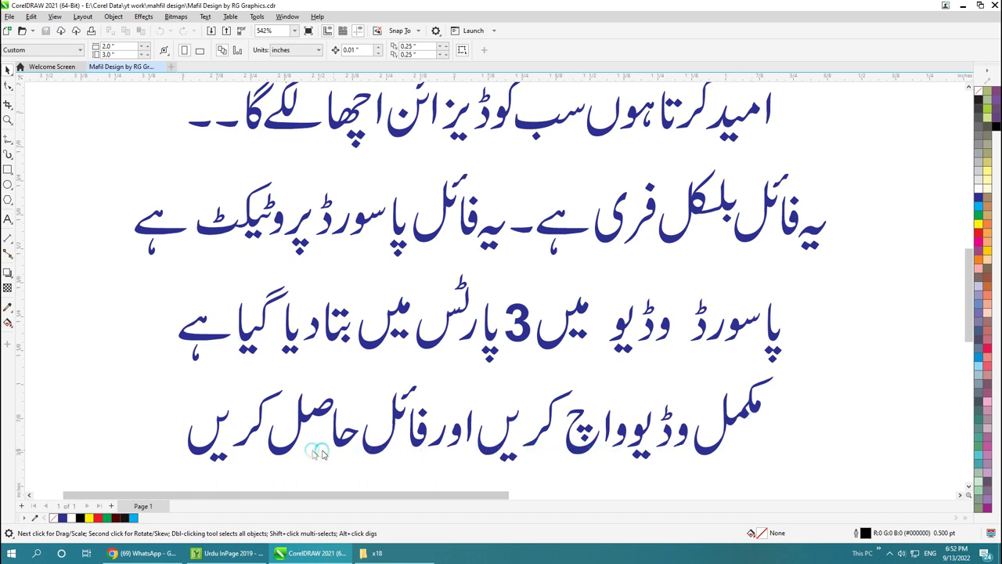
Step: Zoom in to inspect the bottom Urdu line and the flyer's portraits, then zoom back out
drag(966, 335, 958, 376)
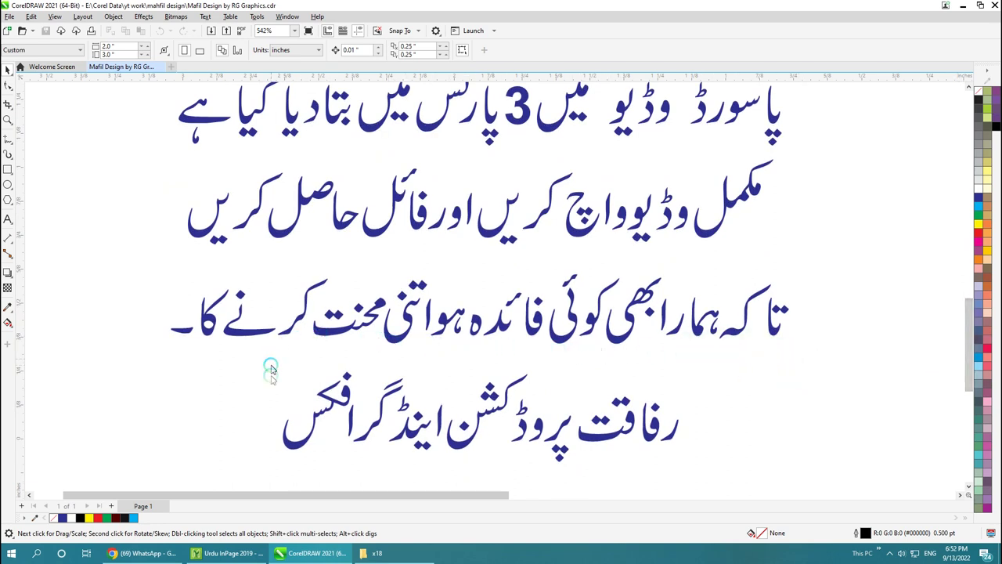
key(z)
drag(715, 342, 368, 462)
drag(257, 479, 258, 478)
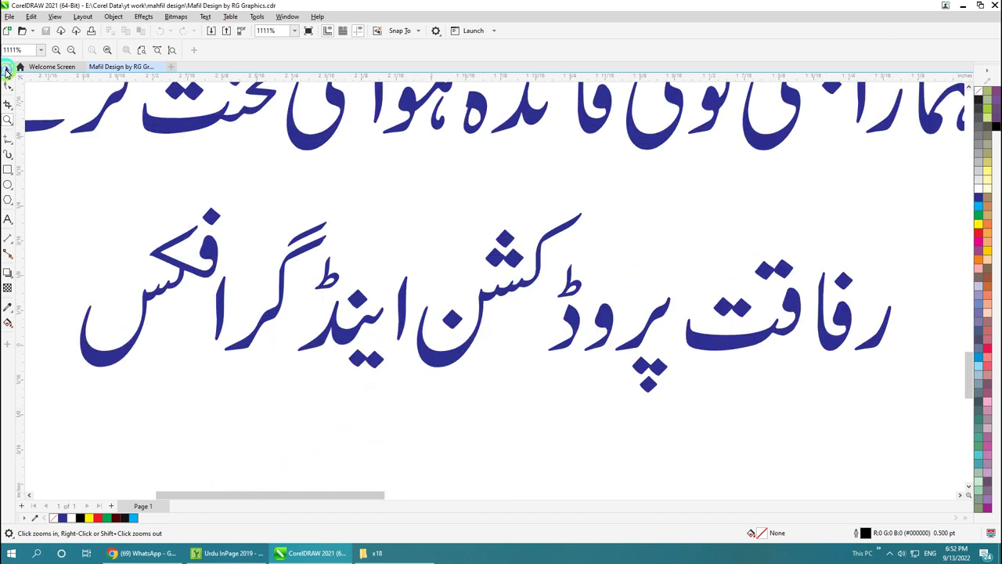
click(6, 71)
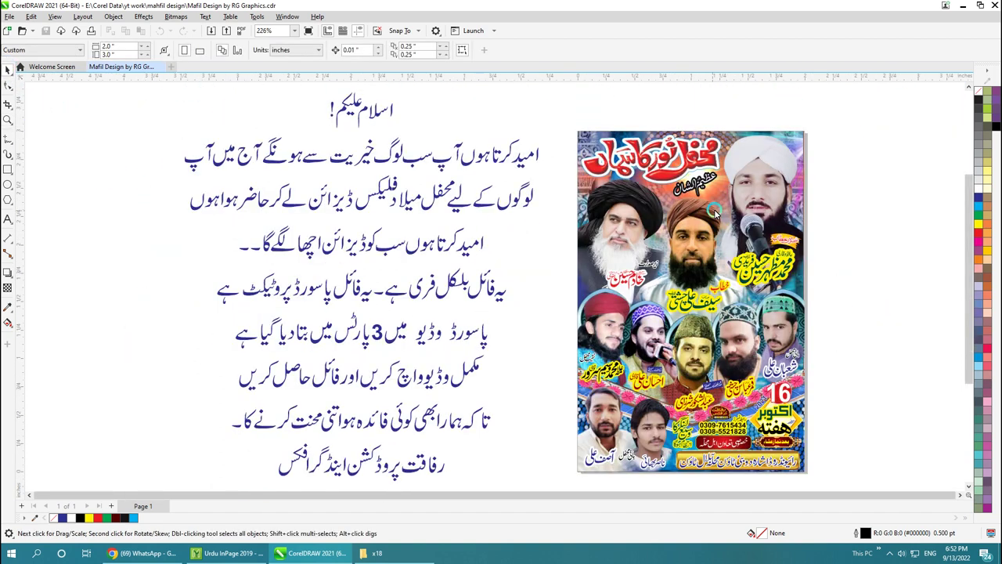
key(z)
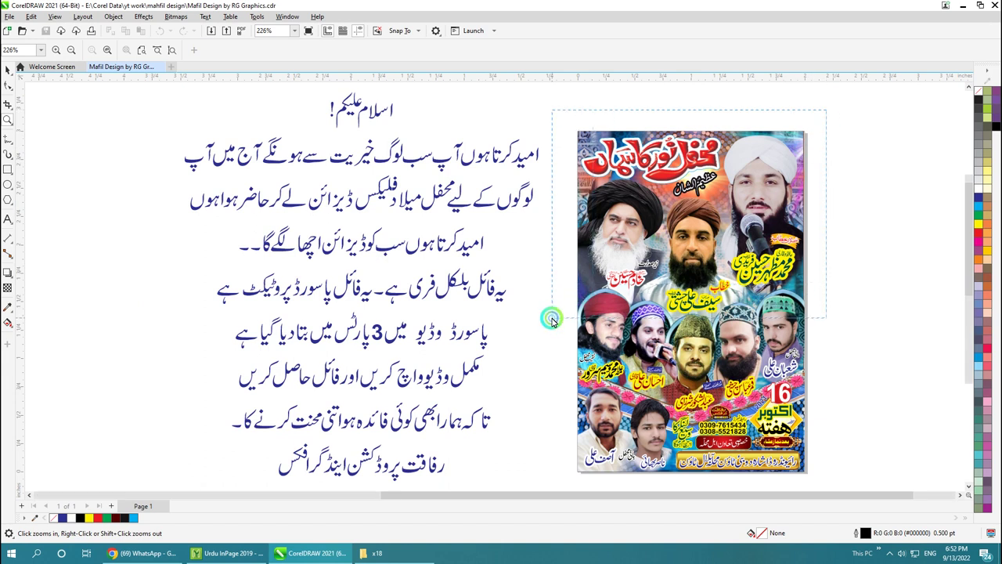
click(551, 321)
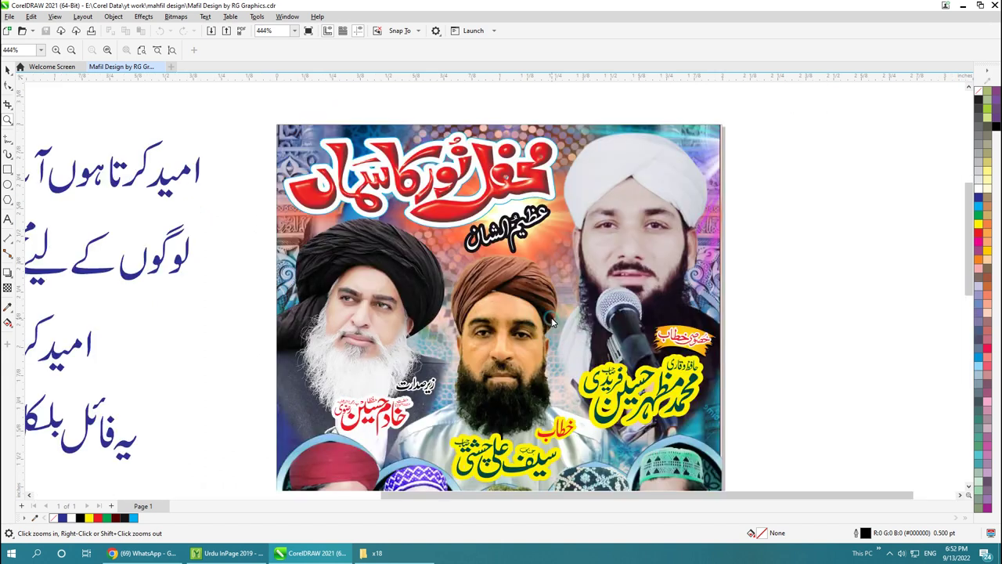
click(6, 70)
scroll(969, 254, down, 1)
drag(969, 254, 969, 332)
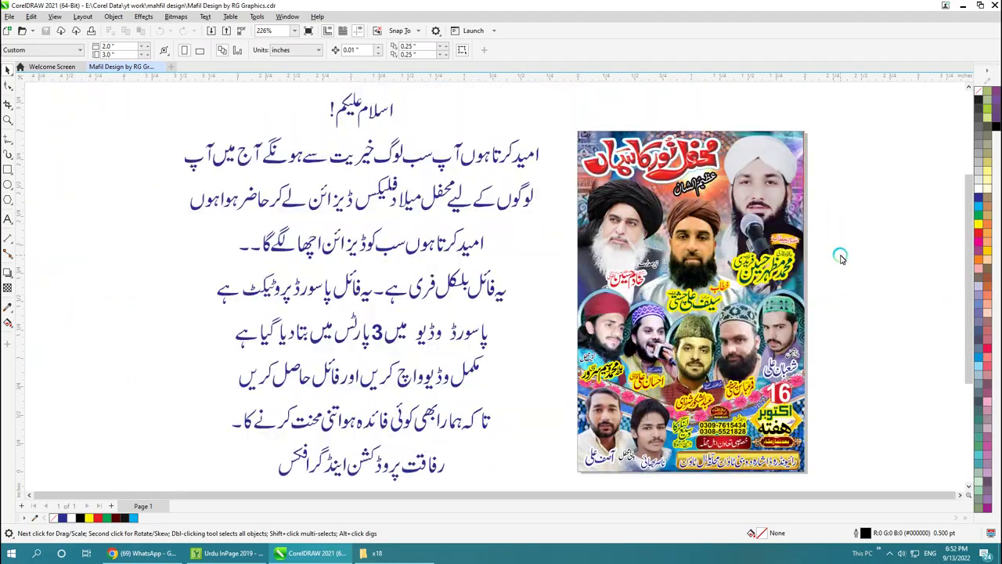
drag(801, 315, 897, 262)
key(ctrl+z)
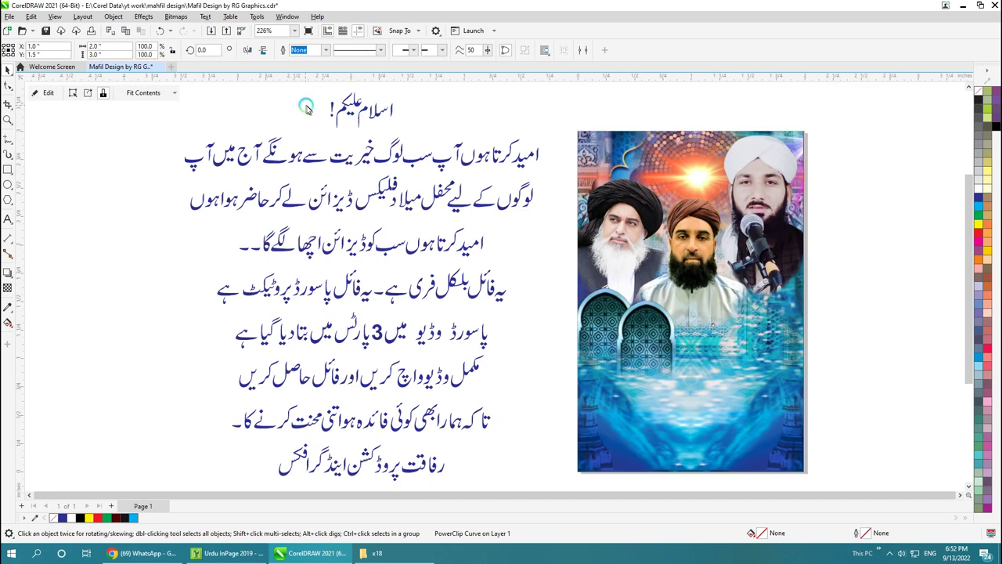
Step: Inside the flyer's PowerClip contents, try moving a portrait and the title, undoing the changes
click(45, 94)
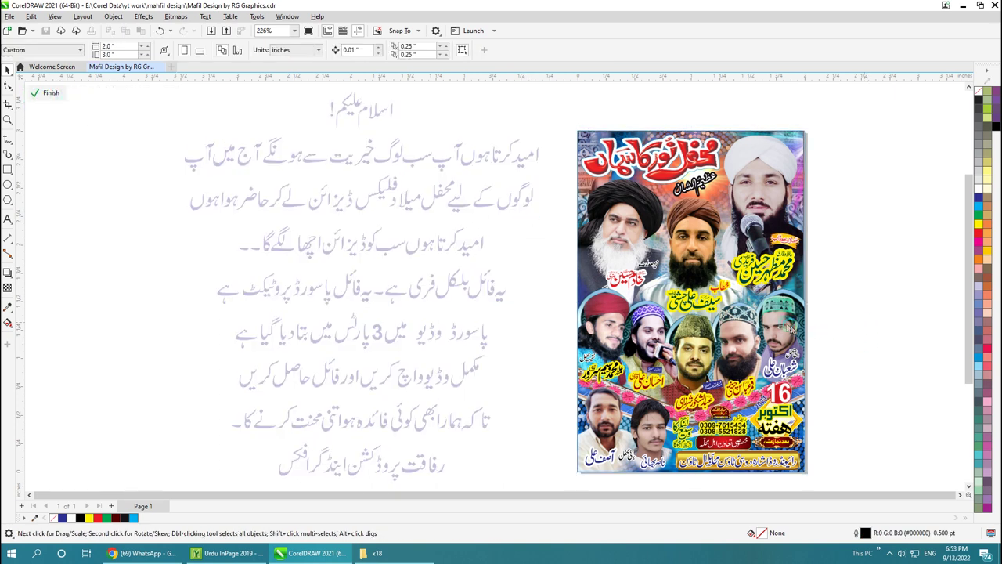
click(787, 327)
drag(787, 328, 736, 339)
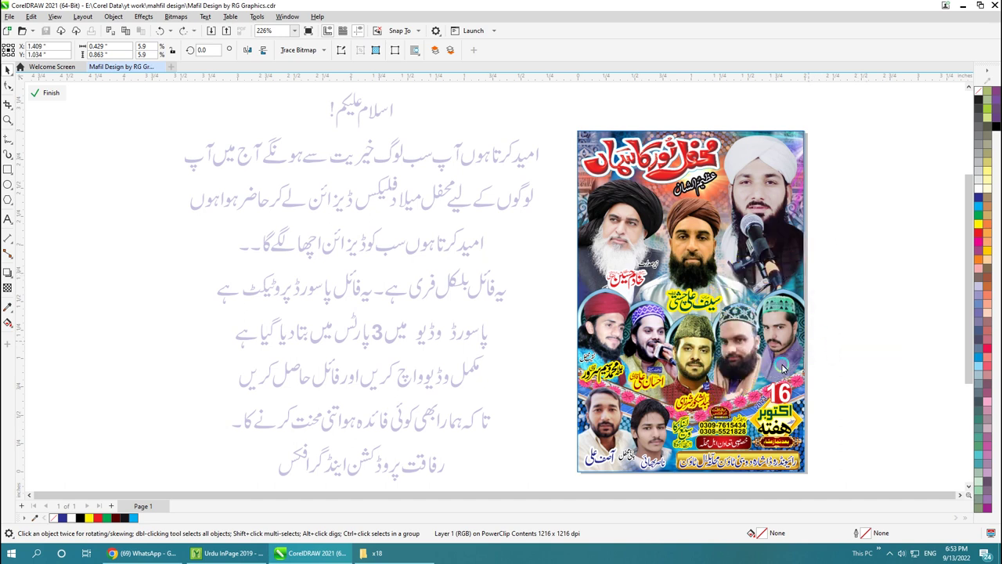
click(713, 431)
click(709, 468)
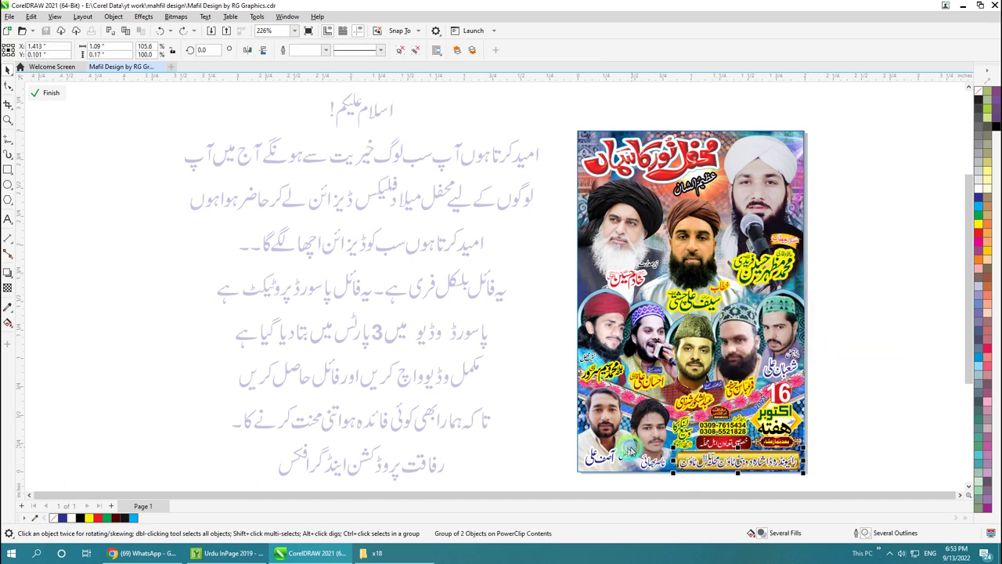
click(631, 452)
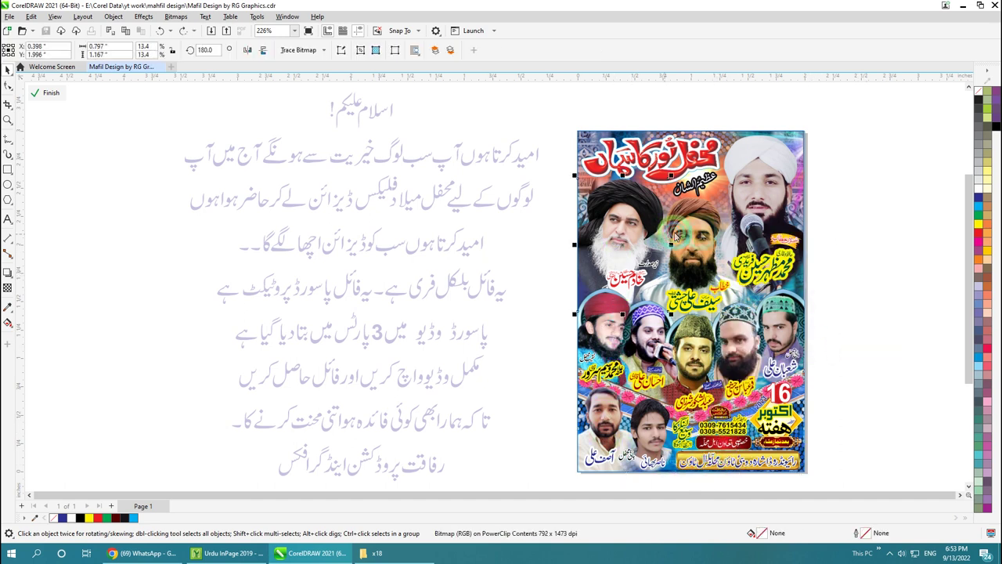
click(704, 168)
drag(709, 148, 884, 237)
key(ctrl+z)
key(ctrl+z)
key(ctrl+z)
click(345, 159)
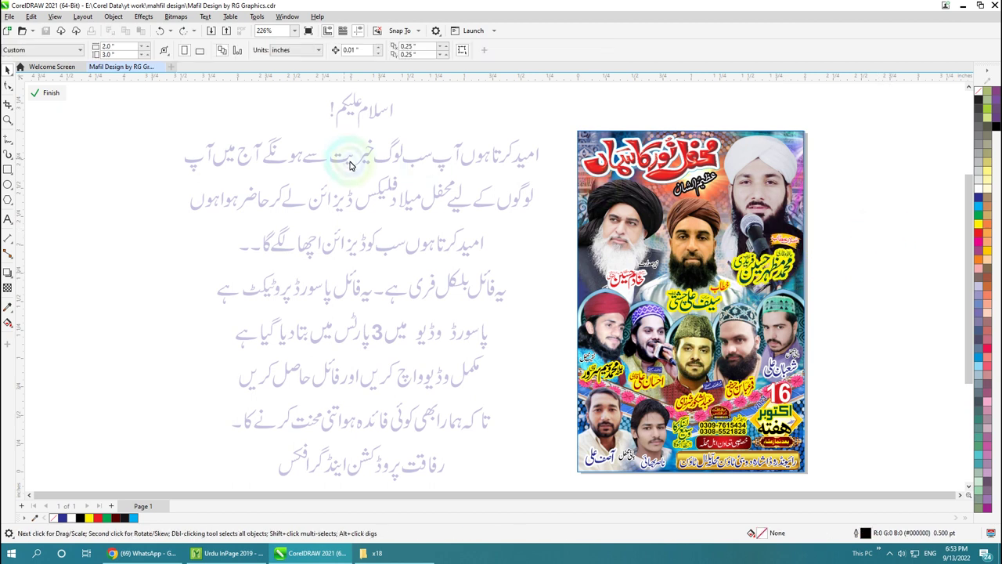
click(57, 105)
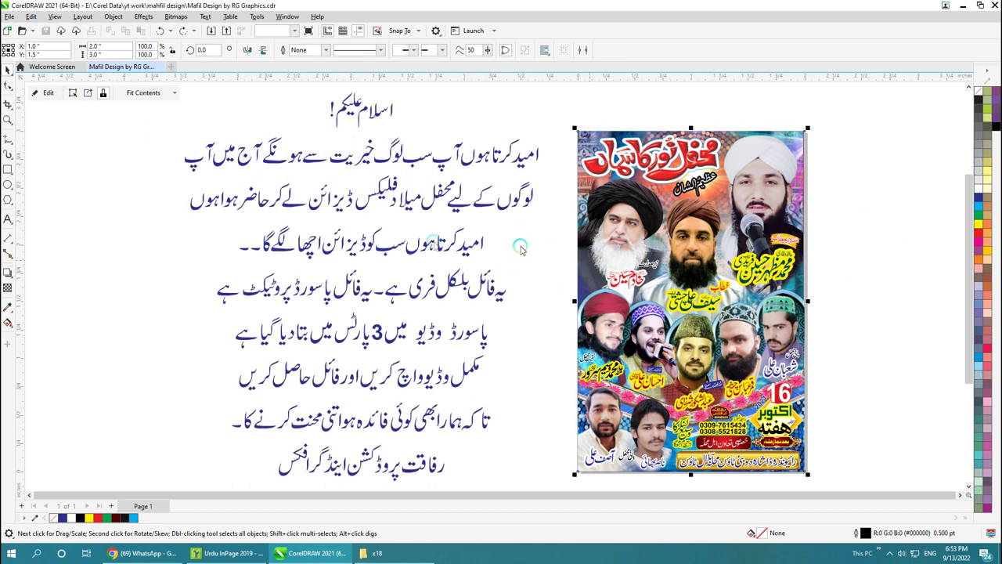
Step: Delete the Urdu message block beside the flyer
click(161, 224)
click(436, 289)
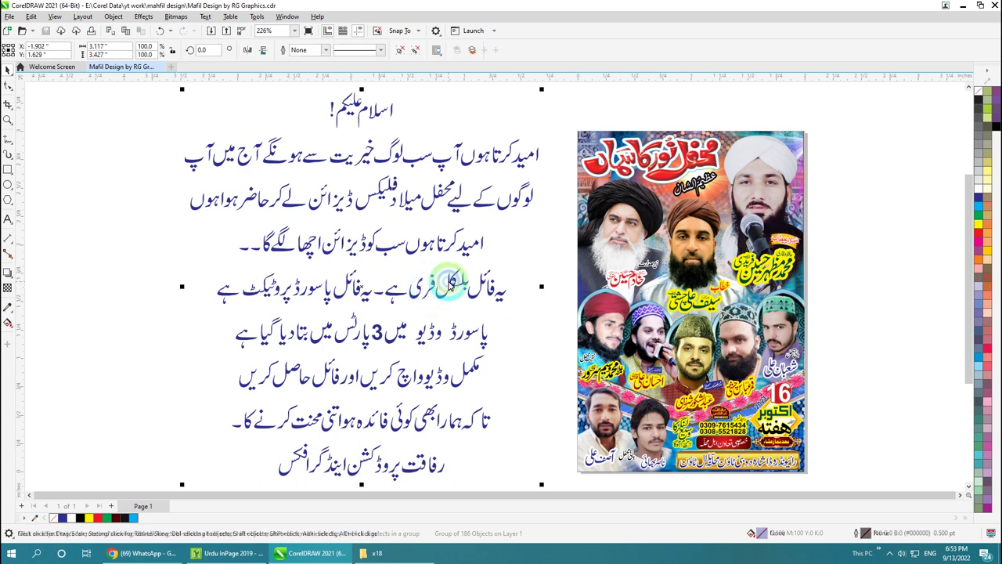
key(Delete)
Step: Type a password note on the canvas left of the flyer
click(8, 219)
click(105, 224)
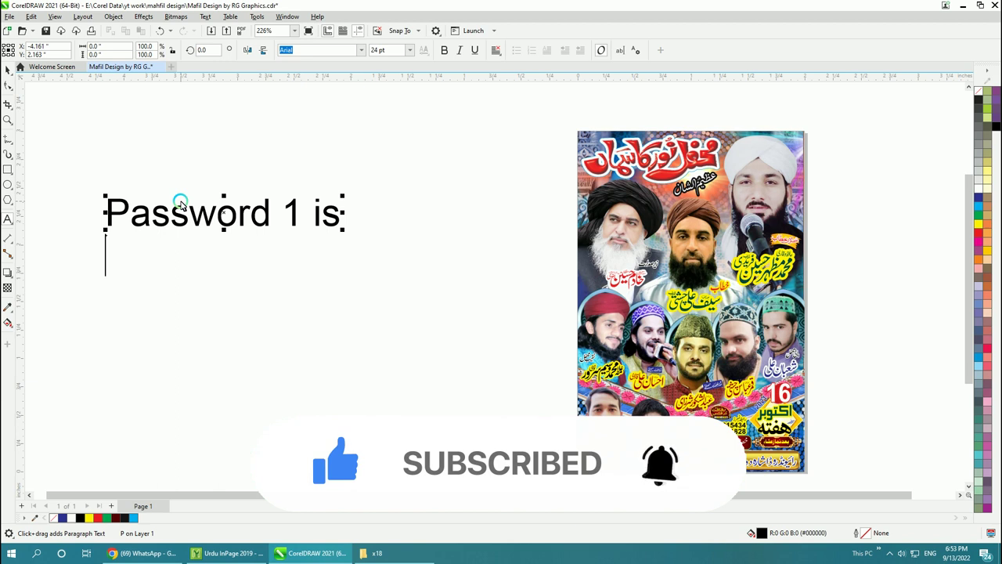
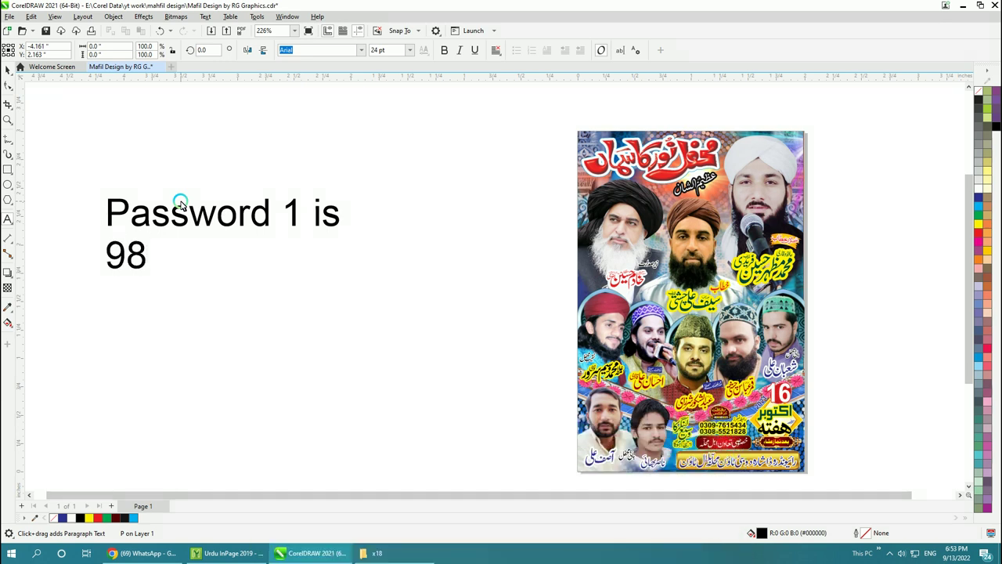
click(8, 70)
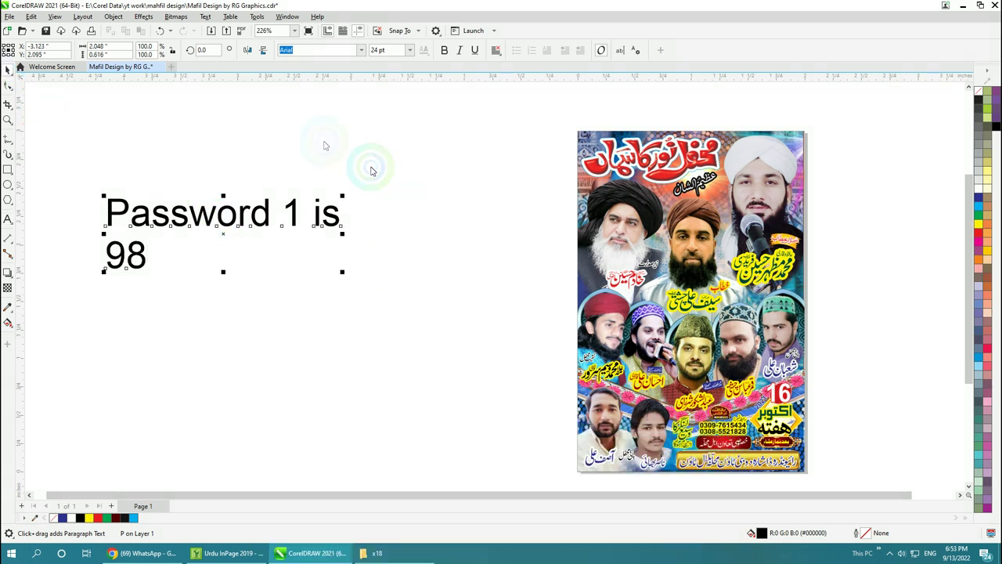
Step: Select the password note text and delete it
drag(403, 188, 67, 302)
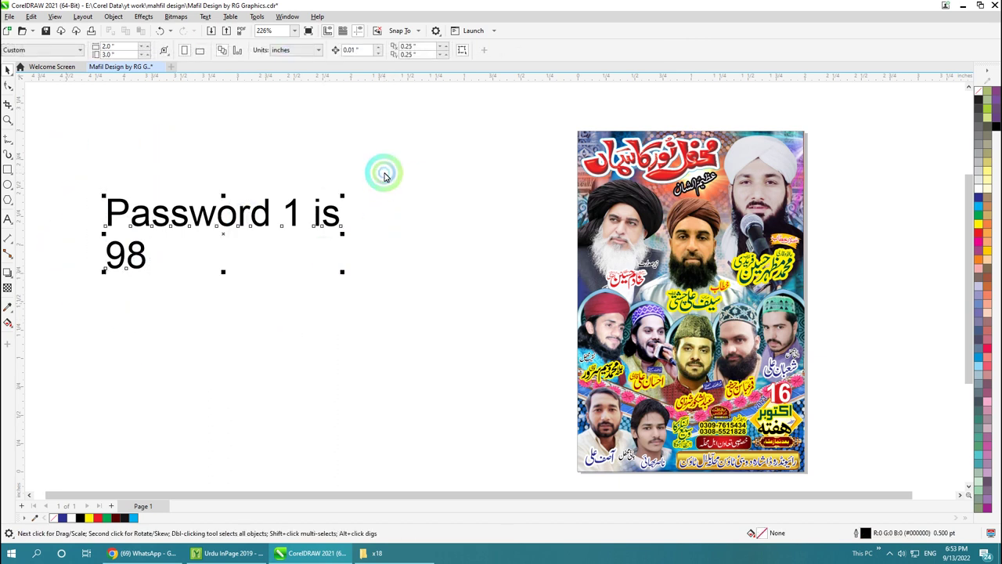
drag(384, 172, 50, 302)
drag(446, 141, 67, 325)
click(200, 345)
drag(384, 172, 105, 340)
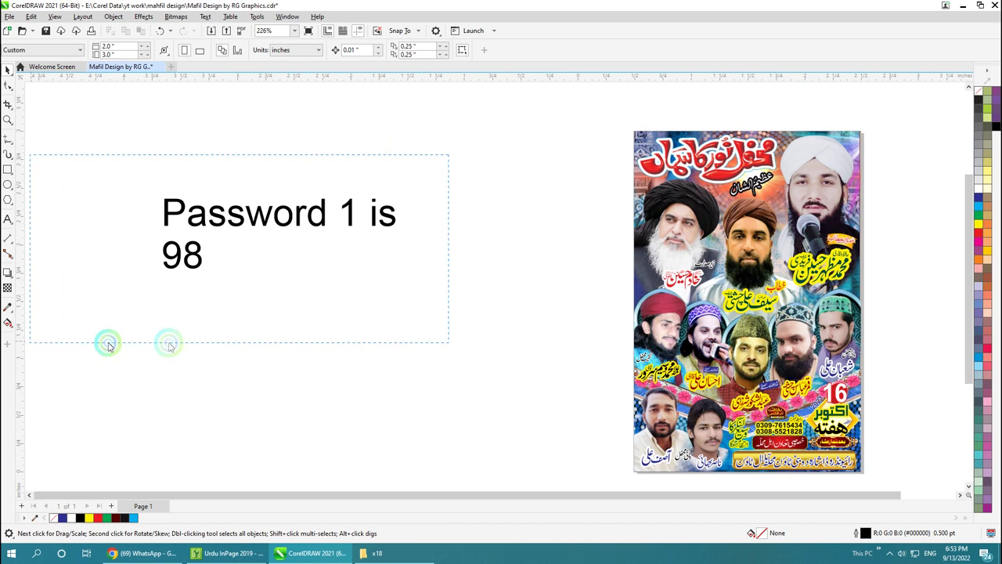
drag(441, 152, 81, 326)
click(89, 324)
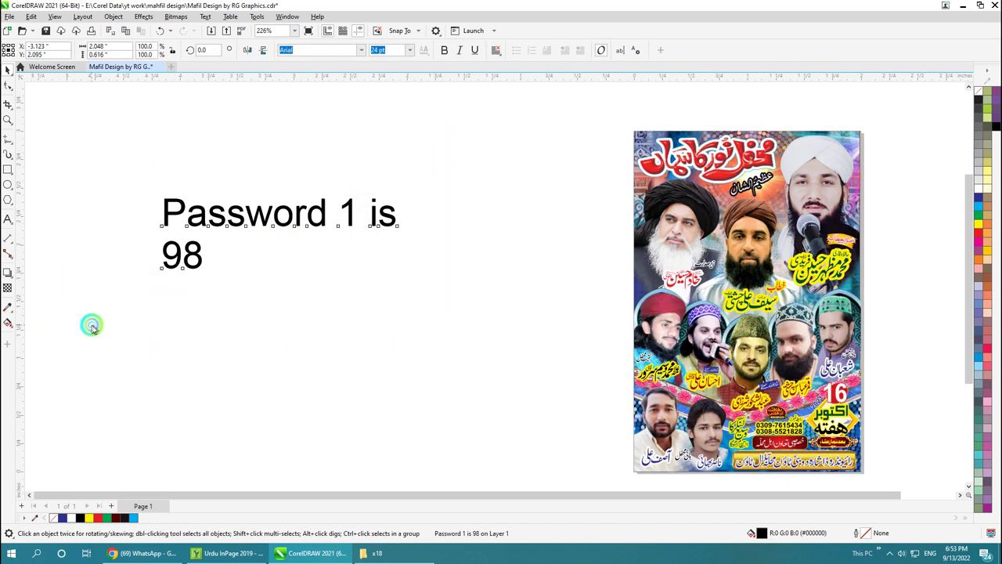
click(287, 219)
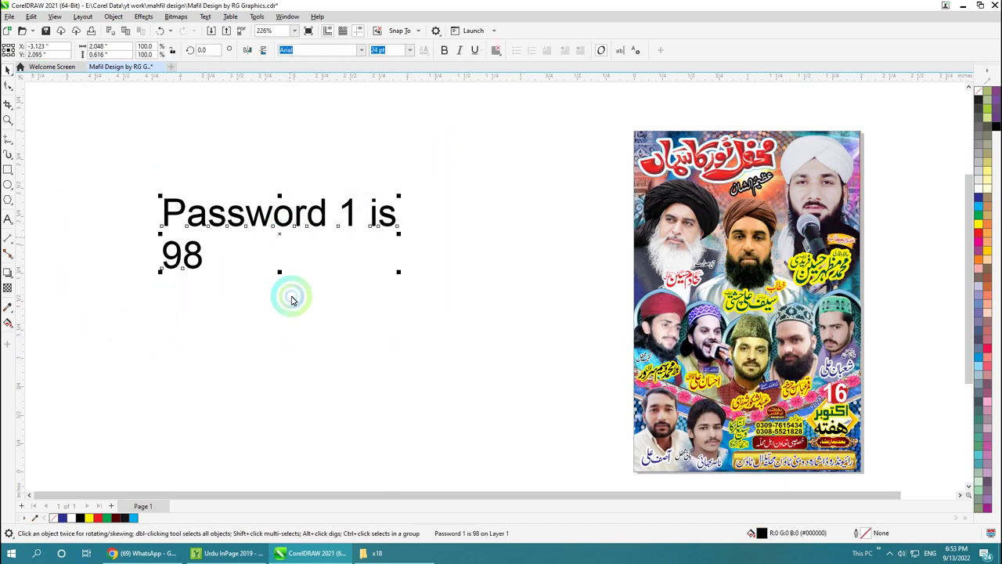
key(Delete)
Step: Open peer maratab.cdr from the Mahfil Work folder in File Explorer
click(368, 553)
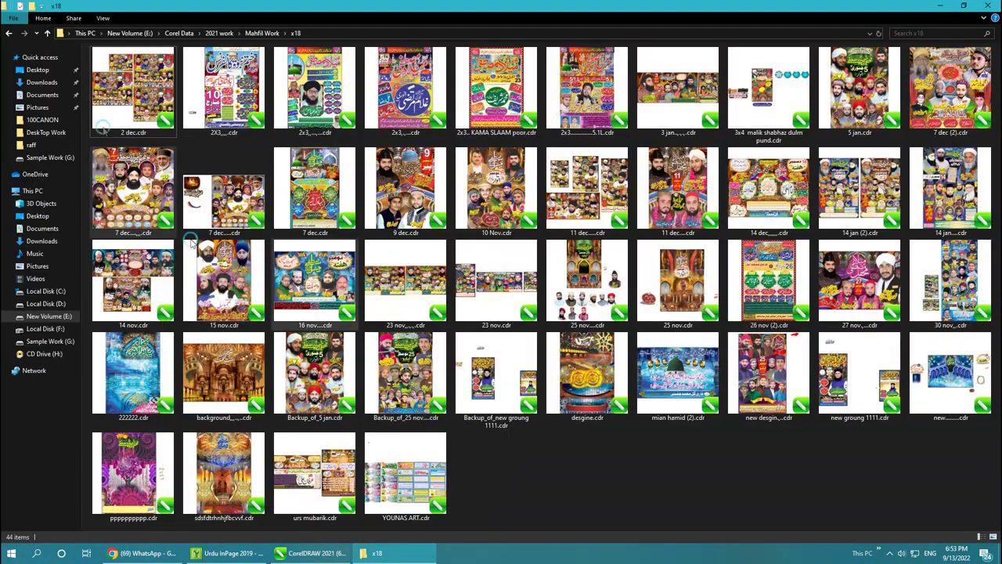
click(8, 35)
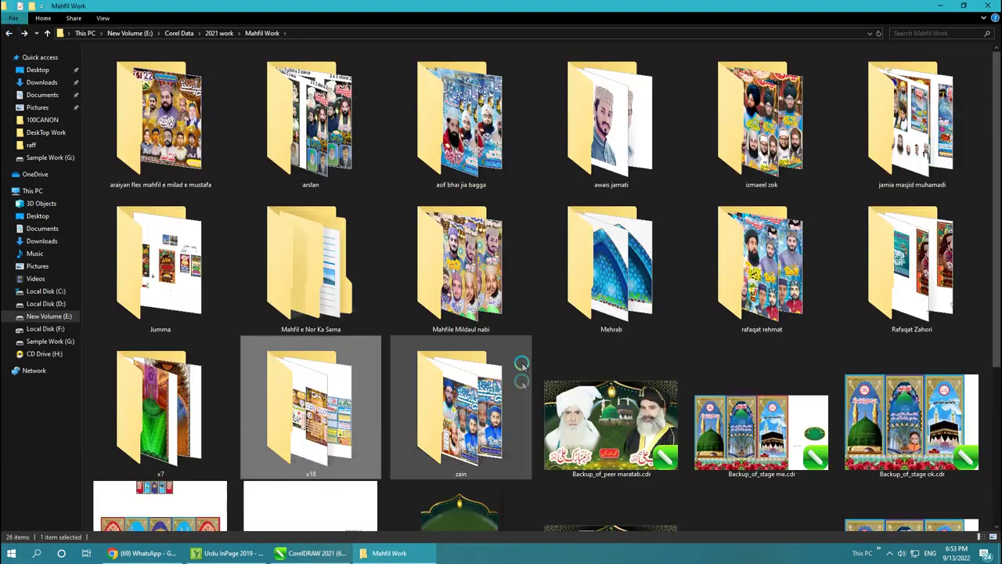
scroll(591, 423, down, 3)
double_click(591, 339)
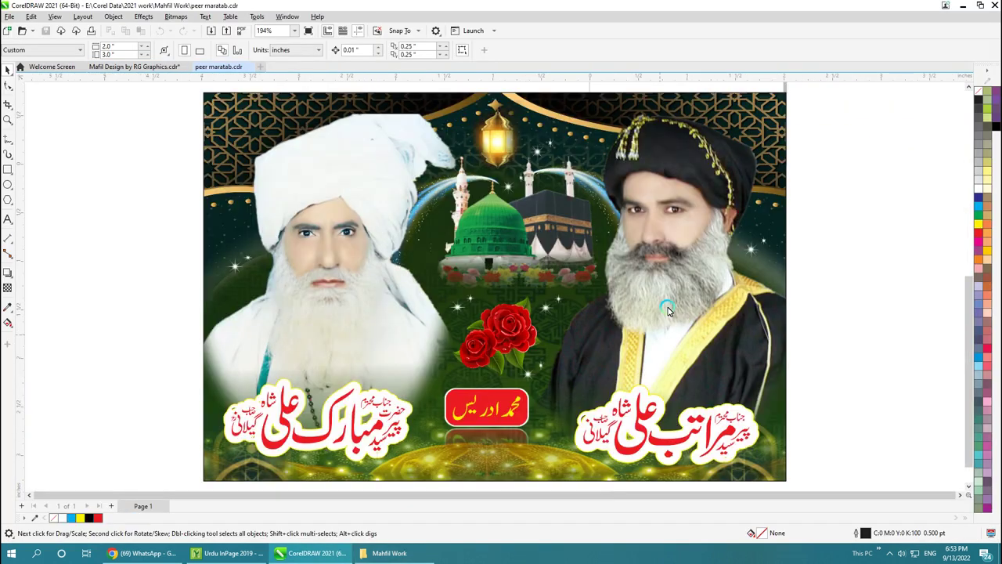
Step: Paste the peer maratab portrait into the Mafil Design flyer's PowerClip contents
click(668, 292)
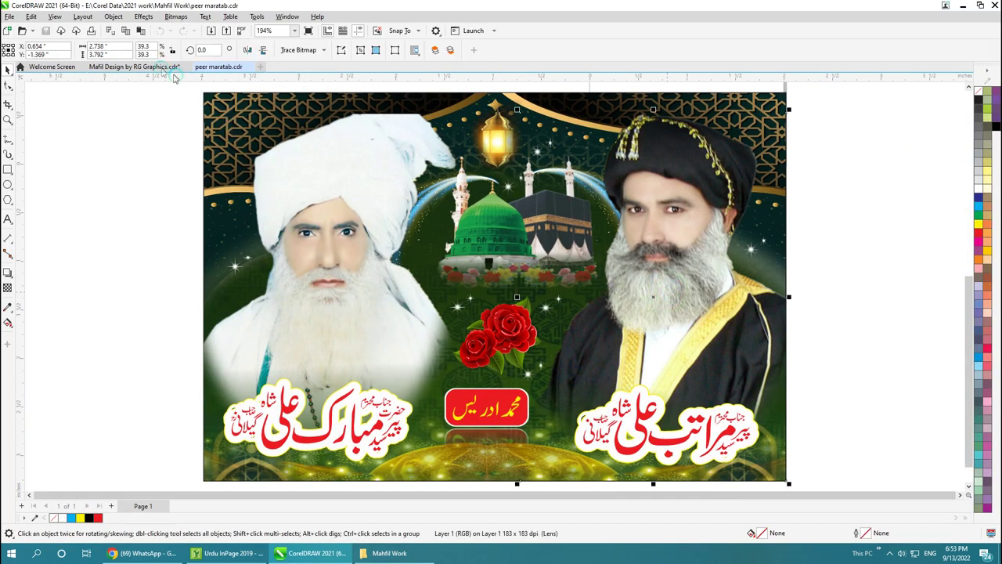
click(157, 67)
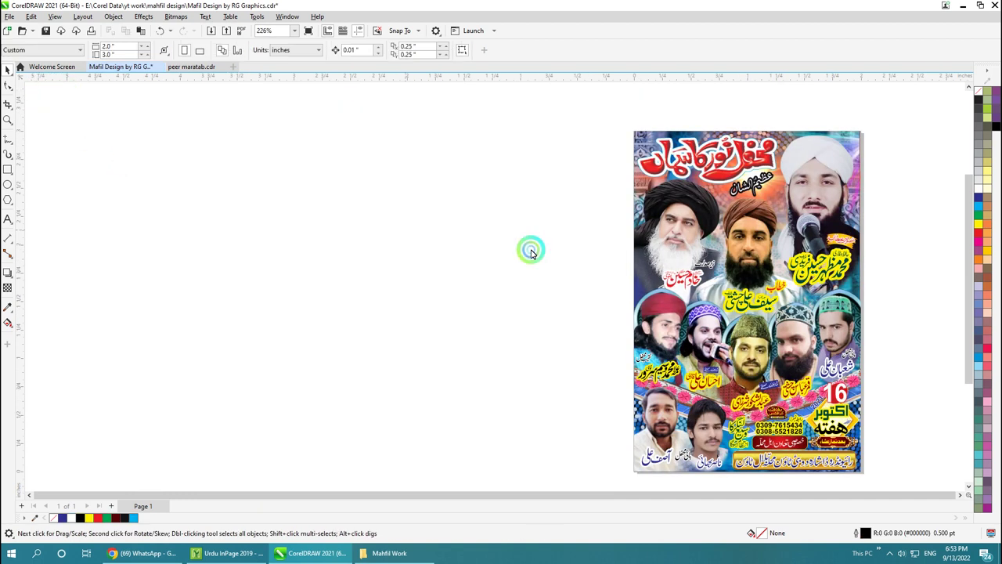
click(646, 250)
click(43, 93)
click(600, 273)
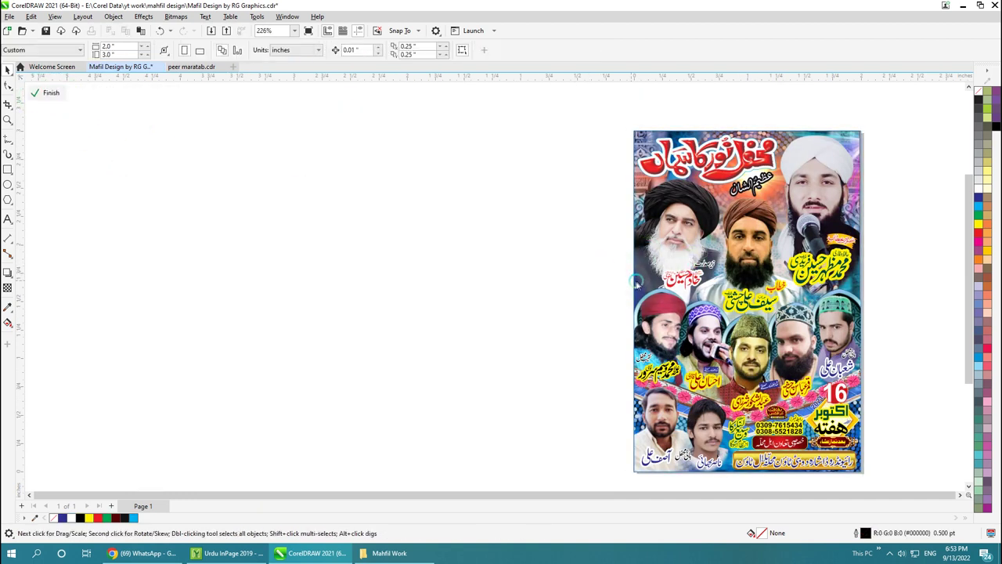
key(F4)
Step: Move the portrait beside the flyer and scale it down to about 40%
drag(525, 384, 684, 203)
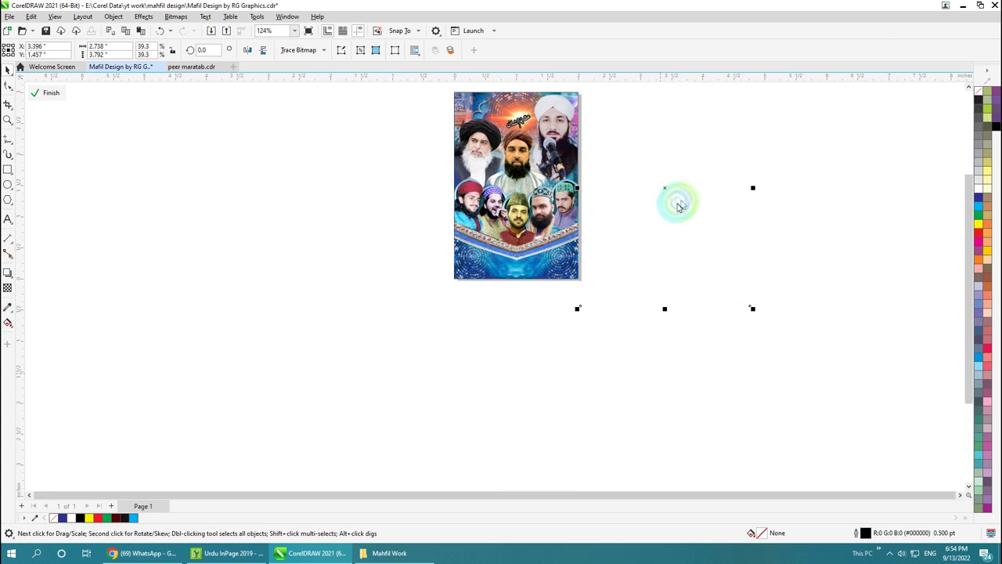
key(F4)
drag(743, 91, 659, 210)
drag(509, 169, 520, 171)
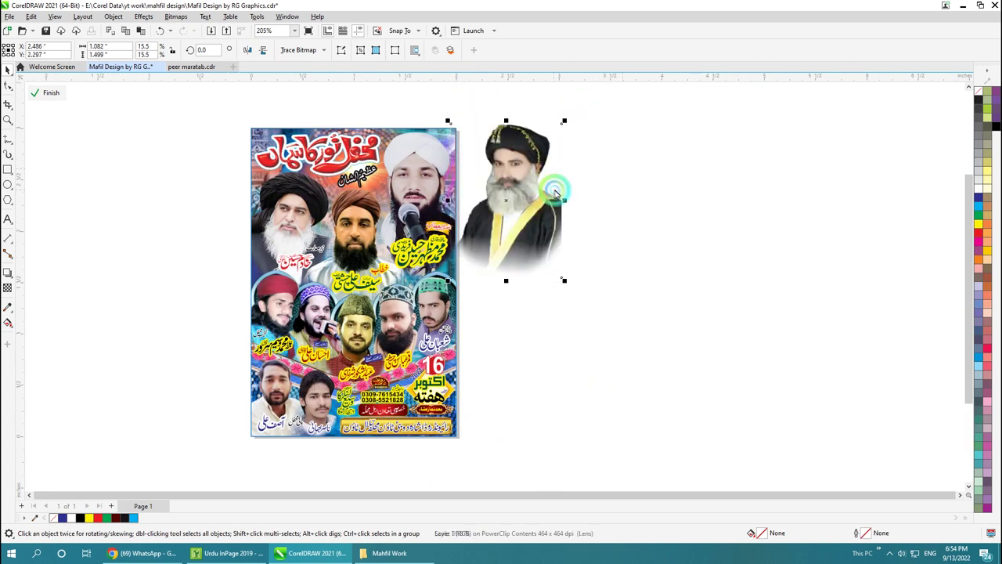
key(z)
click(311, 317)
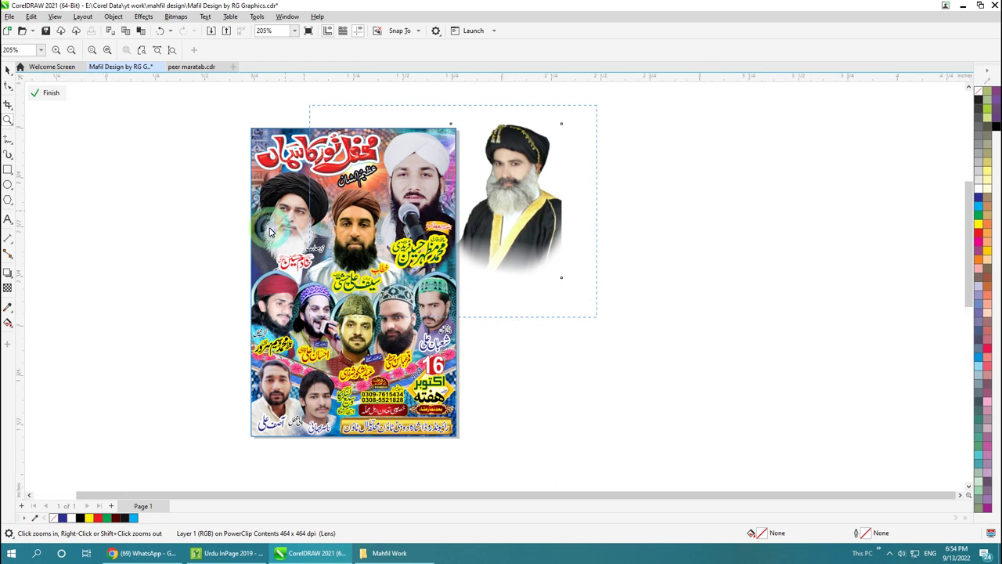
Step: Shrink the portrait slightly and move it onto the flyer's top-right speaker spot
key(space)
click(635, 265)
drag(635, 265, 639, 284)
drag(712, 134, 706, 145)
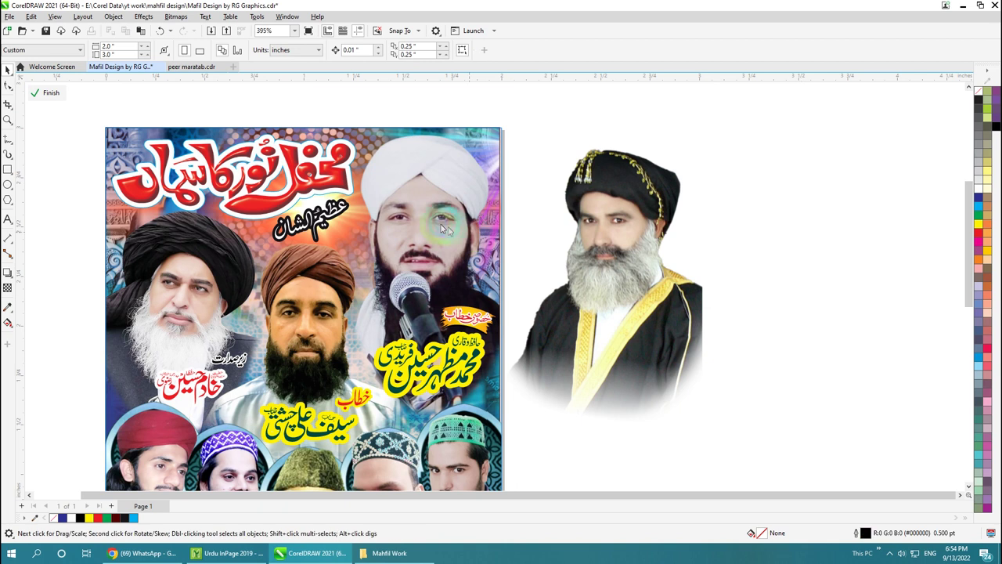
drag(696, 331, 508, 337)
drag(474, 303, 483, 306)
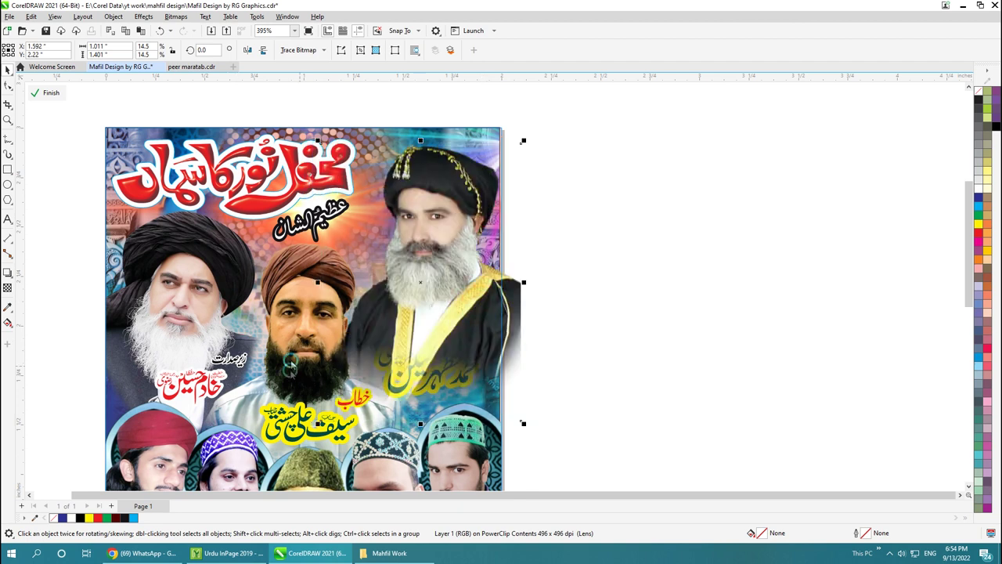
Step: Remove the faint leftover name text over the placed portrait
click(618, 383)
click(493, 362)
key(ctrl+a)
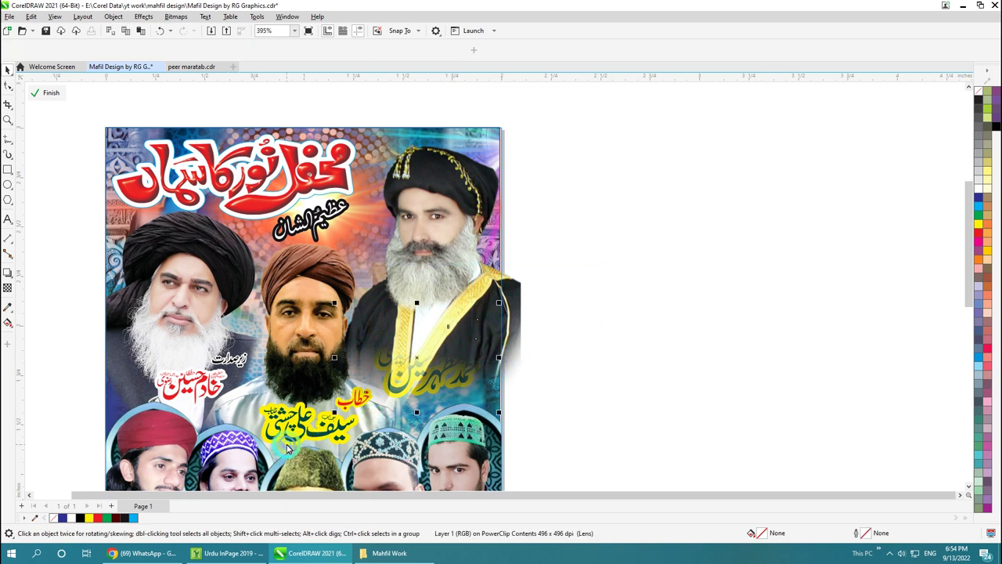
key(ctrl+v)
click(462, 247)
click(593, 166)
Step: Trim the portrait's right edge to the flyer edge with the Shape tool
key(F10)
drag(518, 415, 502, 418)
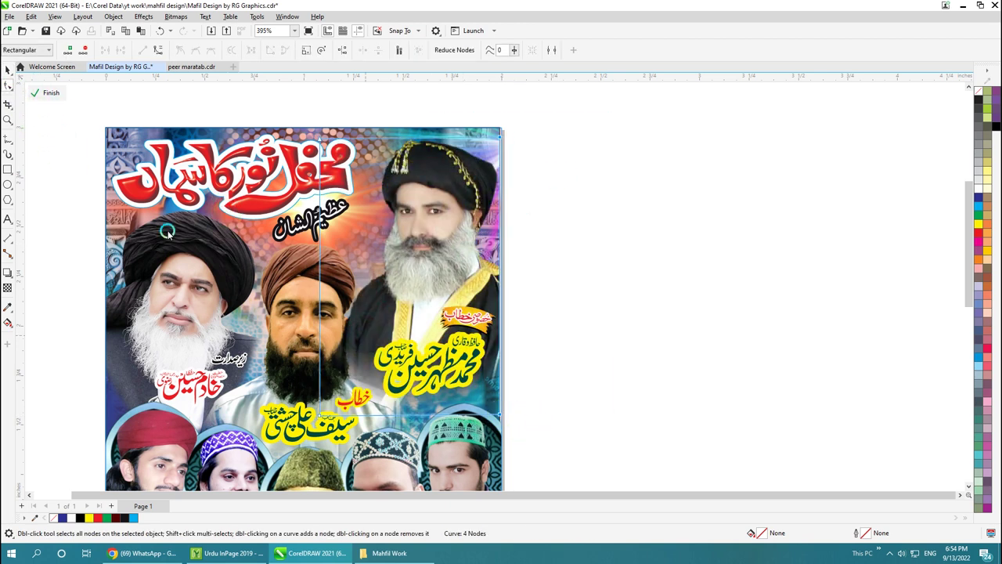
key(space)
Step: Select the two yellow name texts, then view the whole flyer
drag(604, 342, 300, 438)
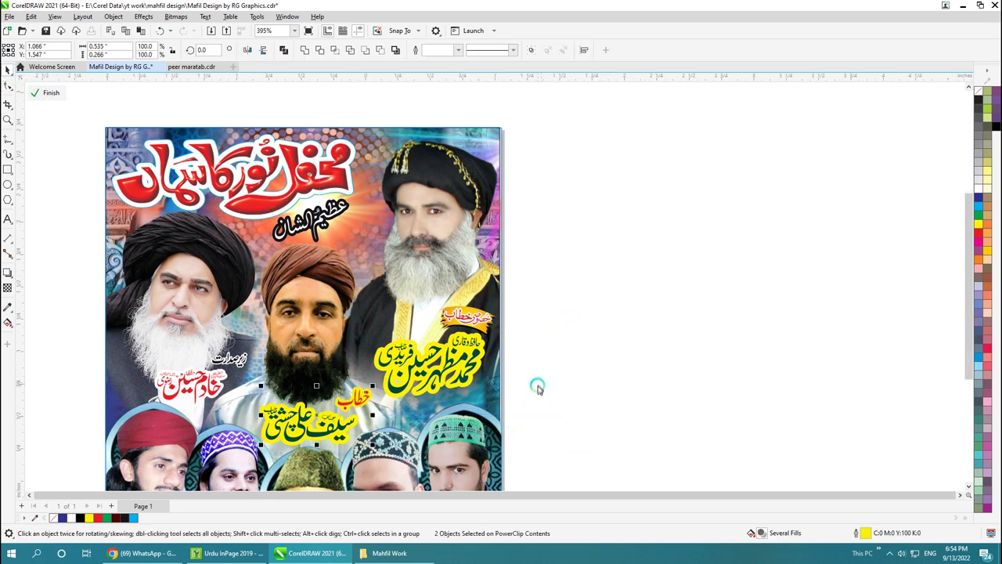
key(F4)
click(640, 297)
drag(299, 131, 703, 480)
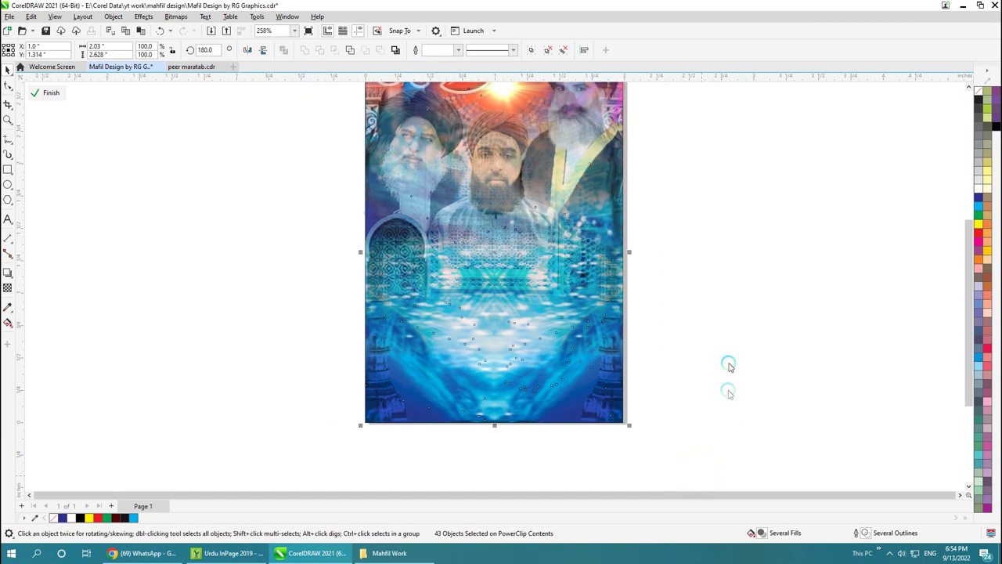
click(727, 335)
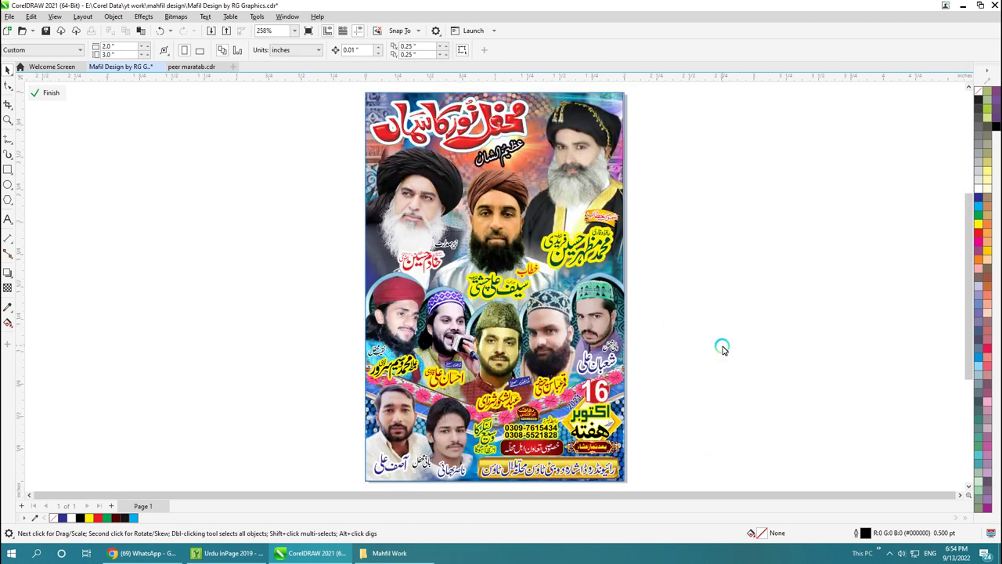
key(ctrl+a)
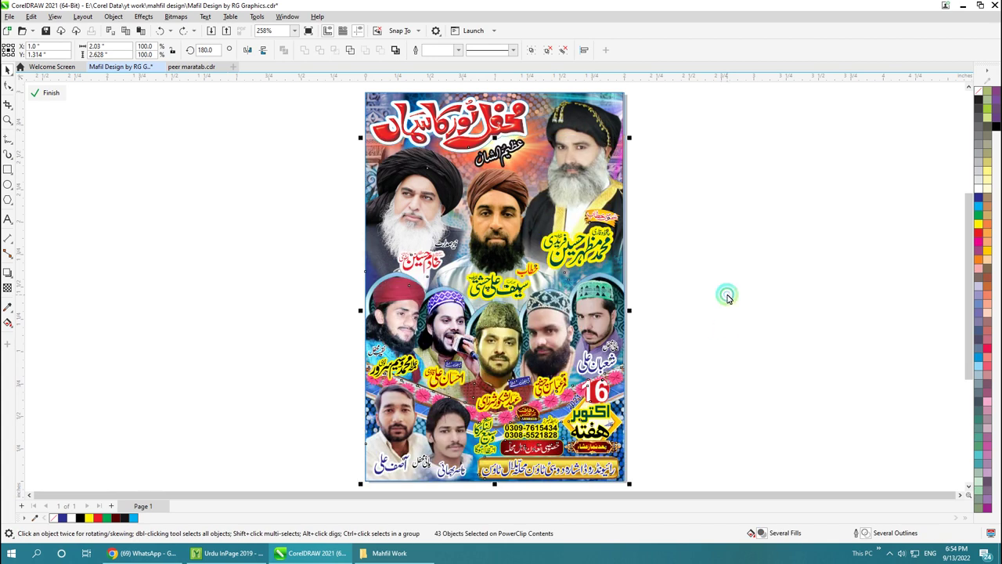
drag(306, 147, 603, 324)
drag(279, 130, 563, 349)
drag(657, 476, 651, 447)
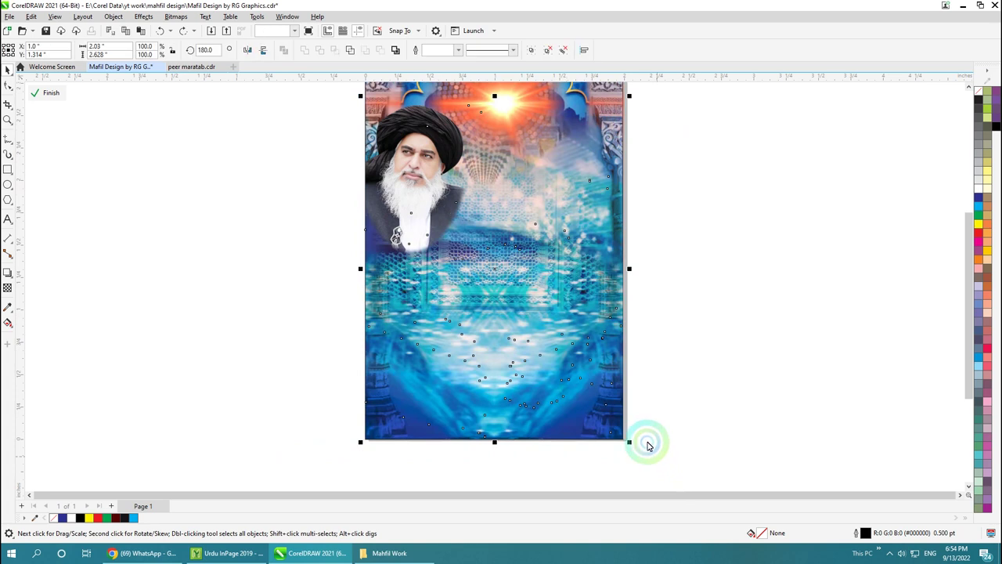
click(658, 358)
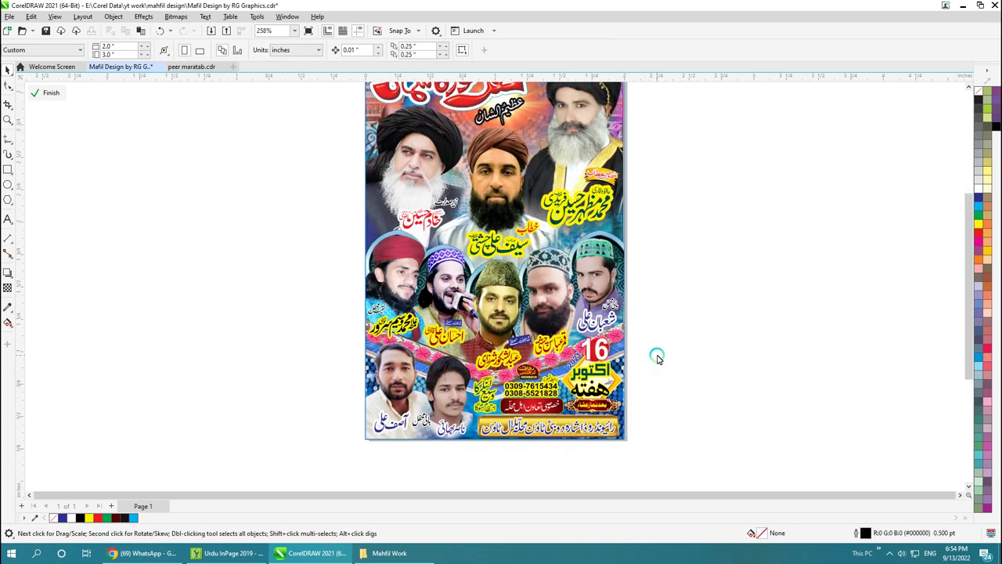
key(z)
drag(724, 323, 286, 100)
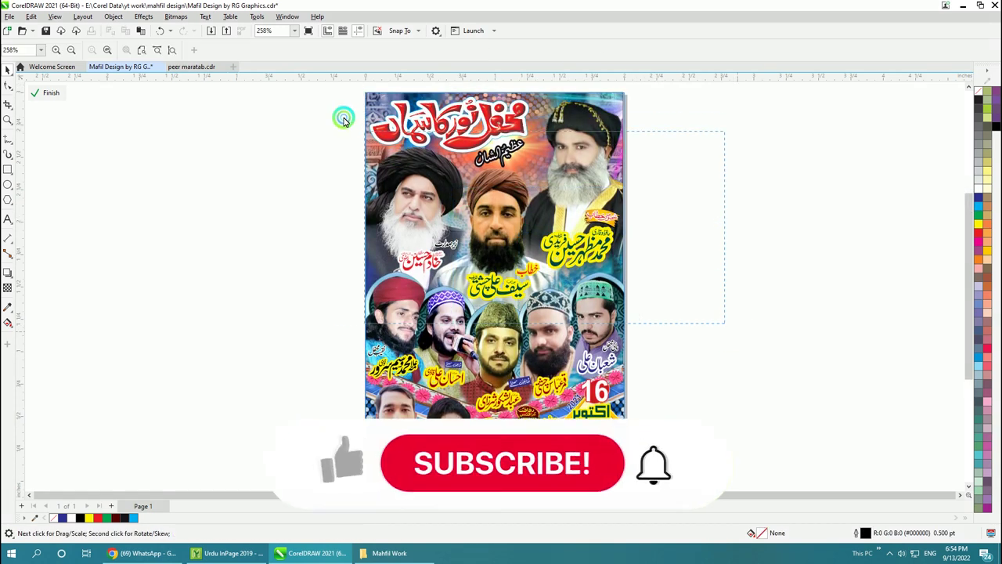
click(716, 373)
click(664, 360)
key(Delete)
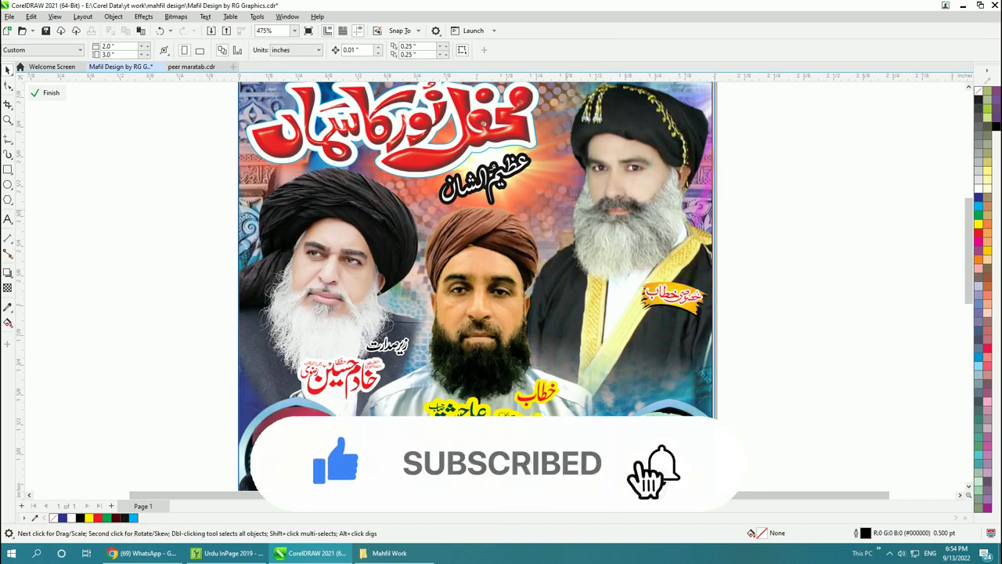
key(ctrl+z)
key(ctrl+z)
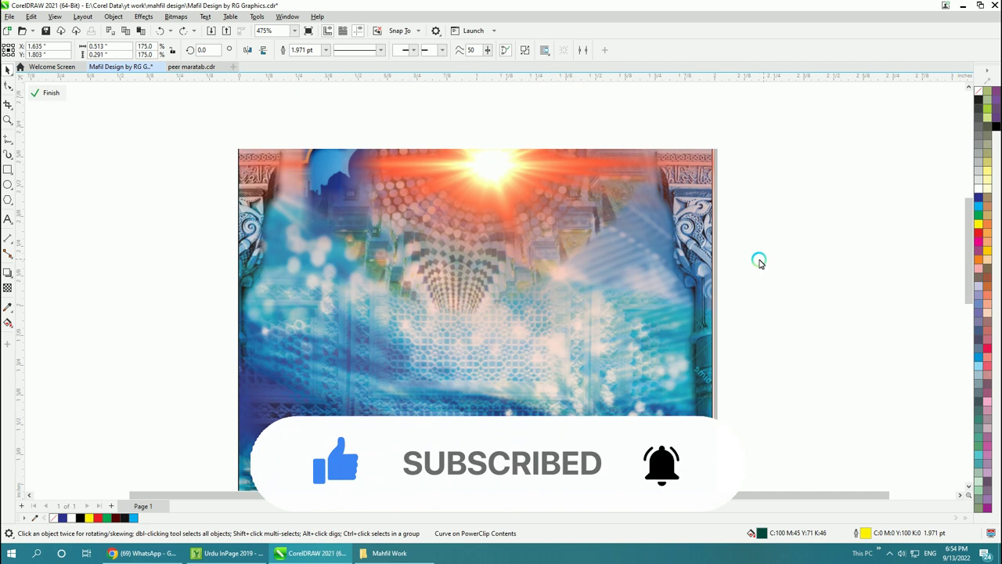
key(ctrl+z)
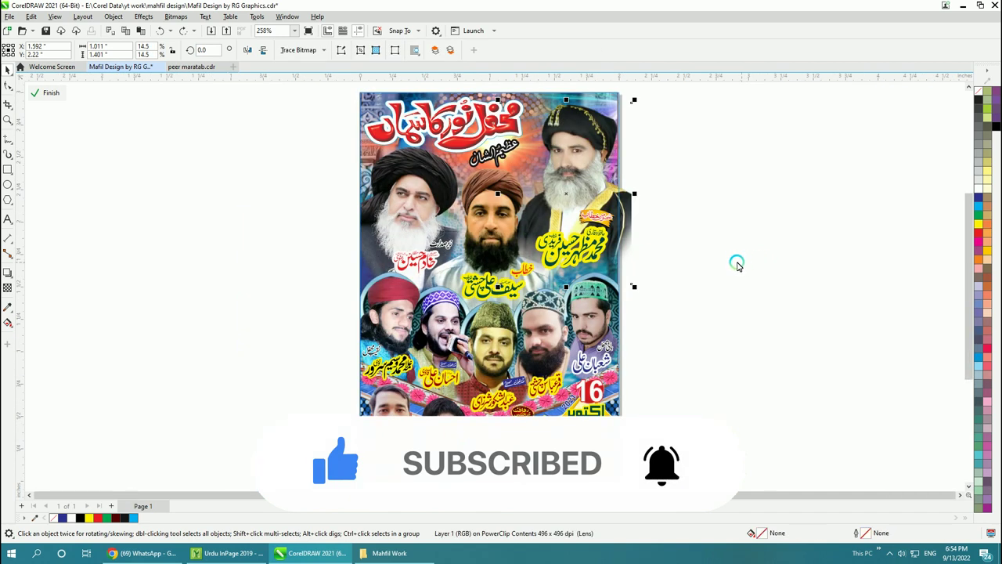
key(ctrl+z)
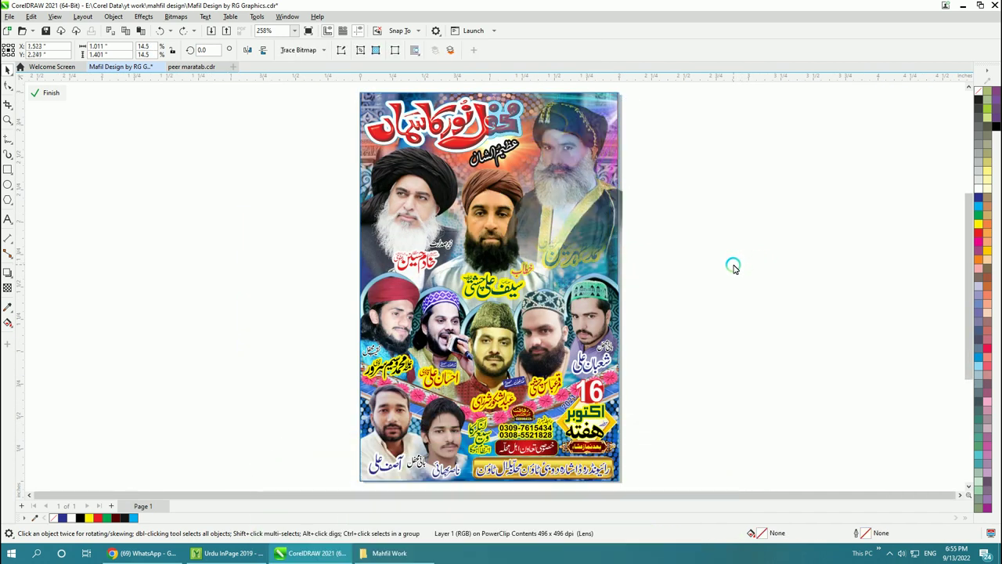
key(ctrl+z)
key(ctrl+z)
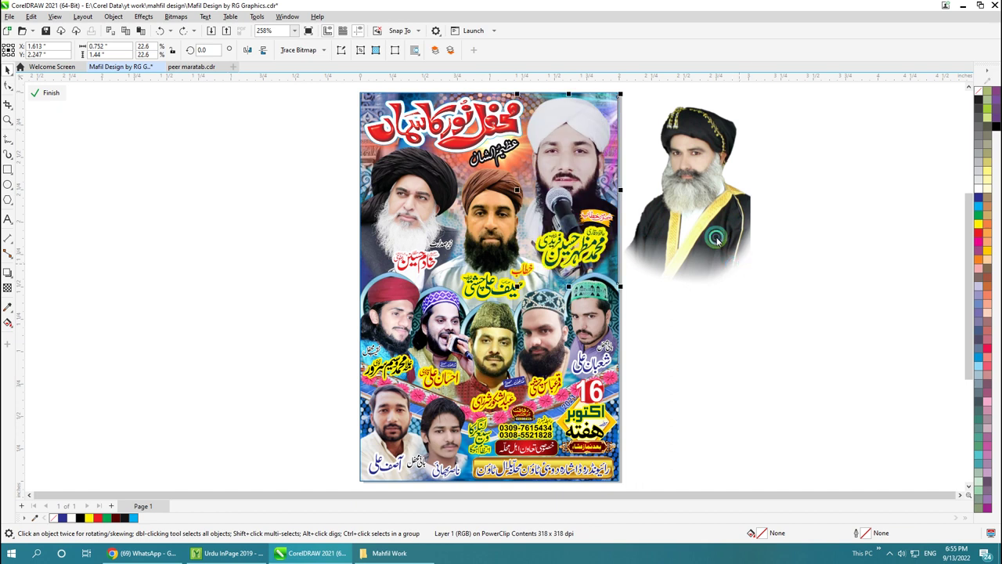
Step: Delete the spare portrait and start a text block left of the flyer
click(235, 280)
click(8, 219)
click(78, 222)
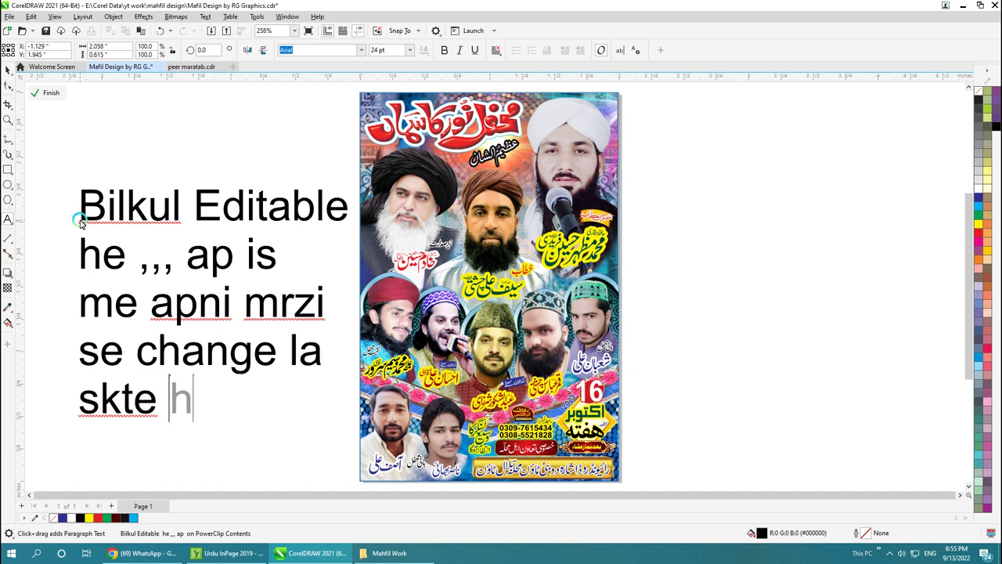
Step: Colour the editable note red, delete it, and start a new text block left of the flyer
click(9, 69)
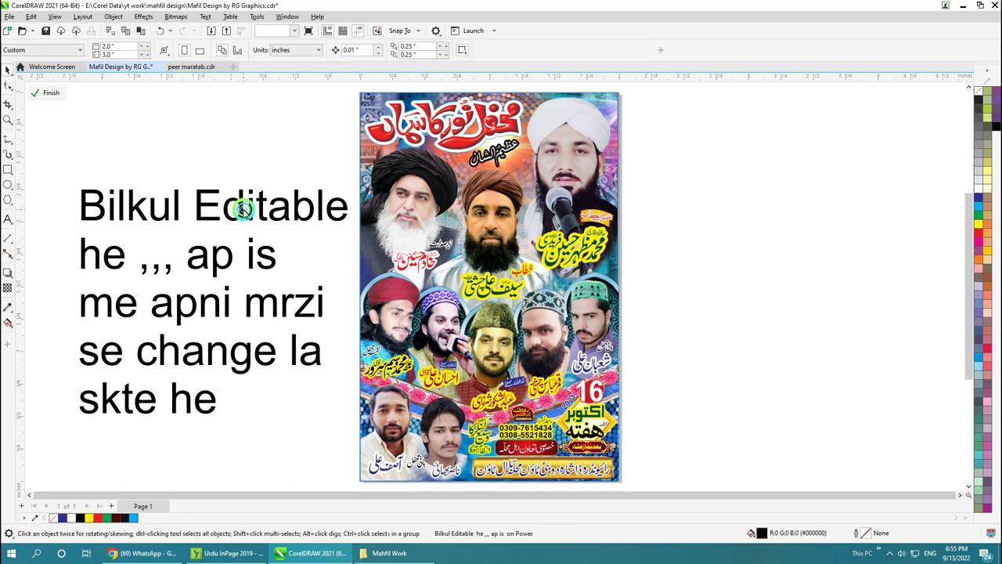
click(977, 232)
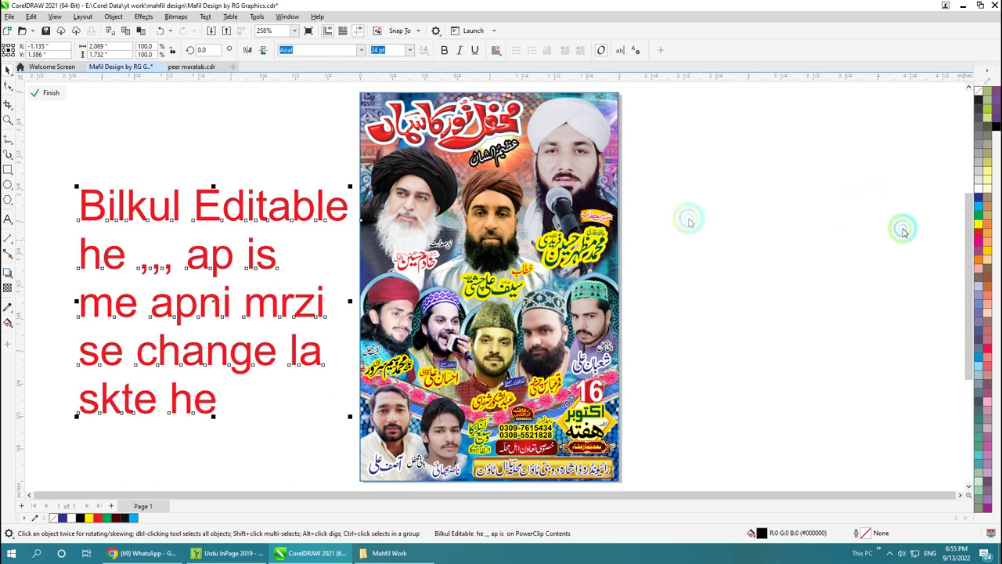
key(Delete)
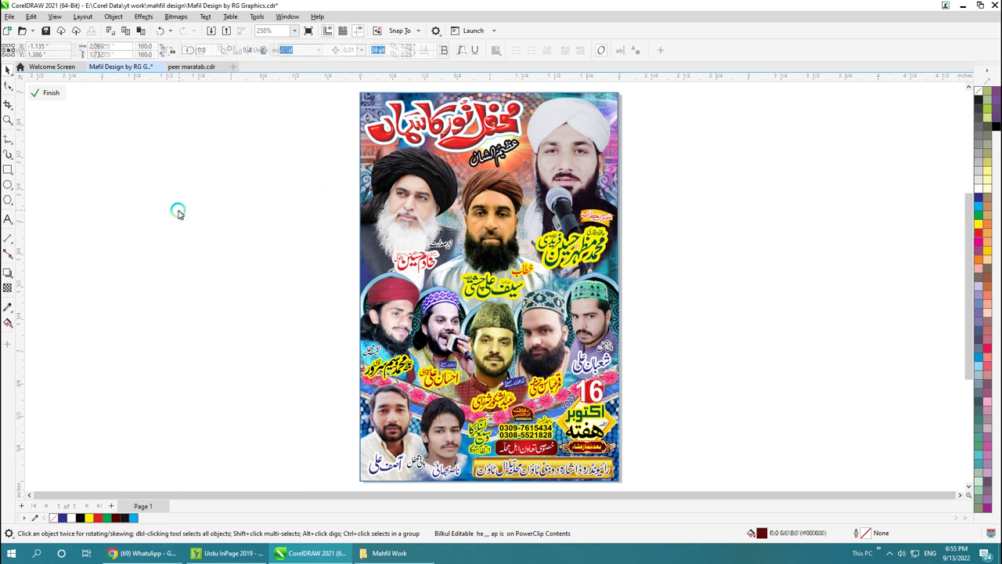
click(16, 220)
click(104, 212)
text(Passwod 2)
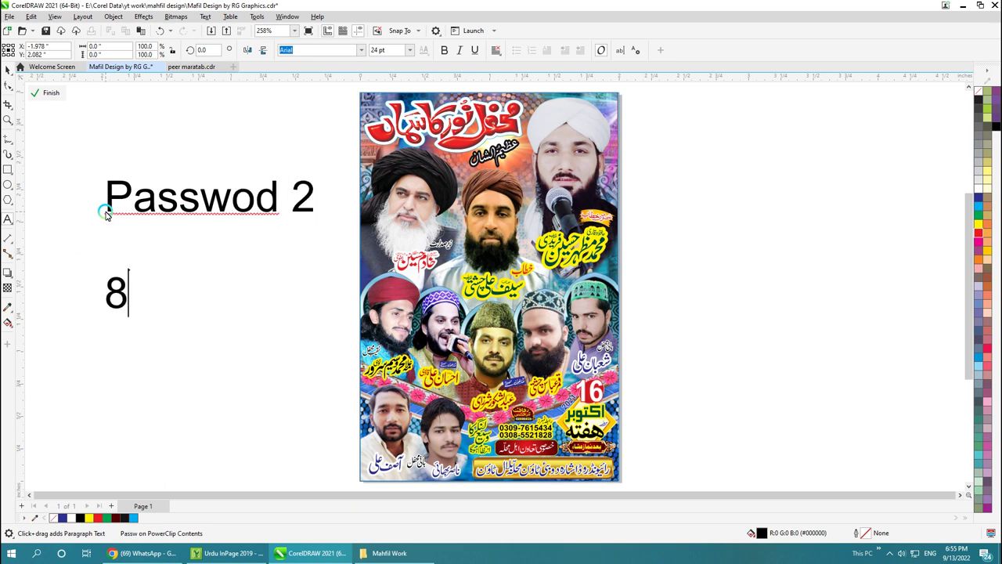
click(127, 121)
click(980, 234)
click(979, 223)
click(984, 219)
click(979, 199)
click(979, 198)
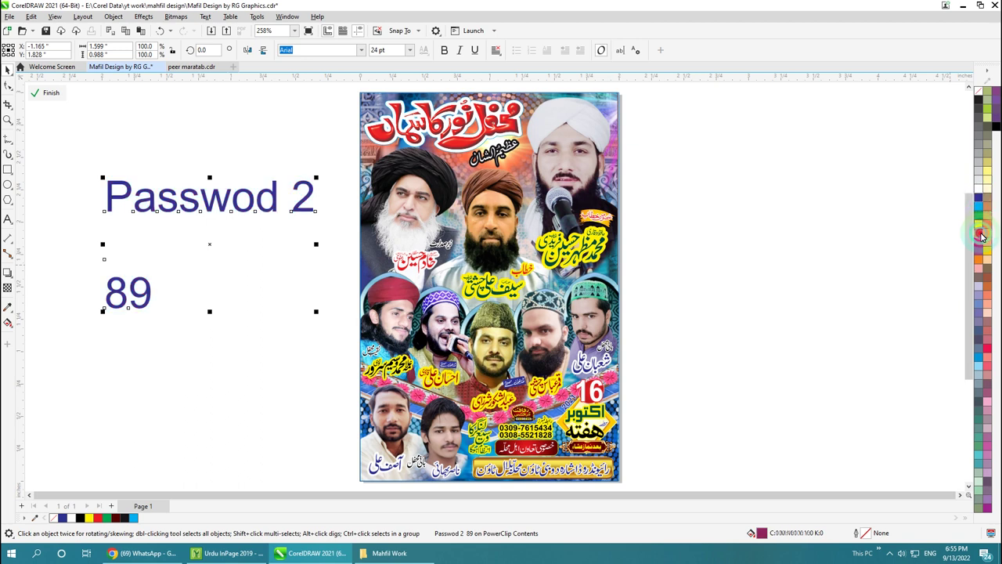
click(979, 235)
click(982, 228)
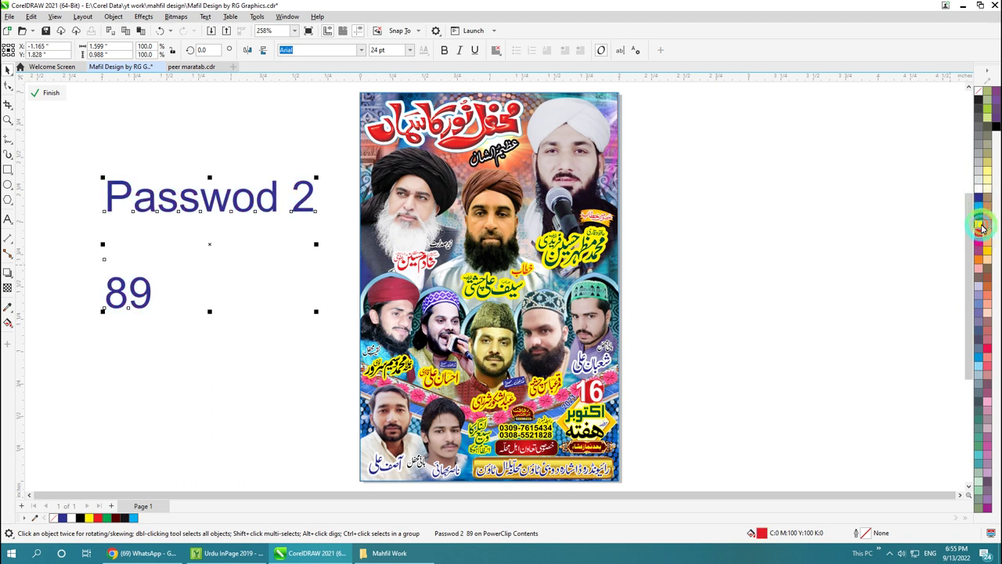
click(981, 237)
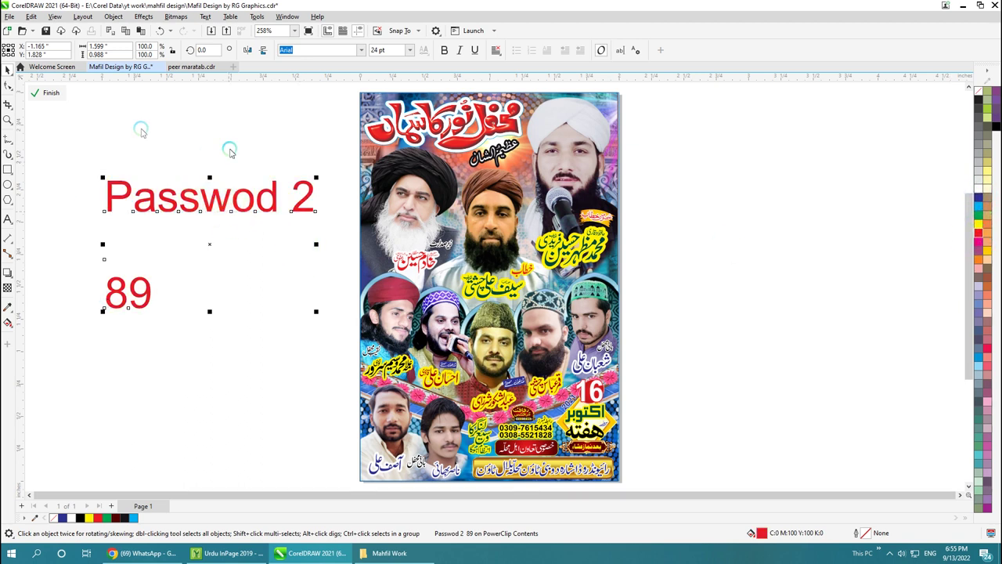
click(102, 165)
drag(60, 148, 342, 342)
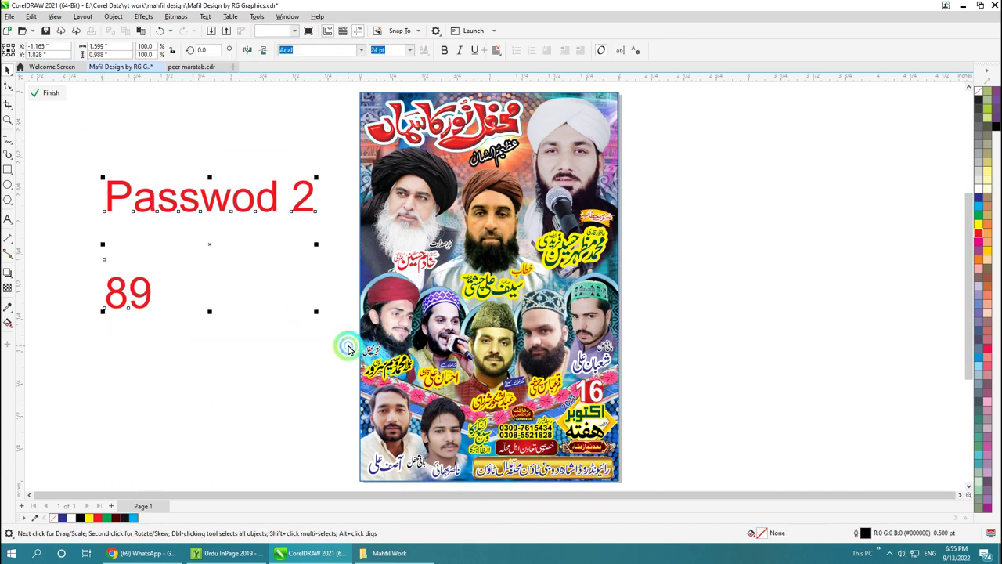
click(241, 360)
drag(77, 148, 312, 318)
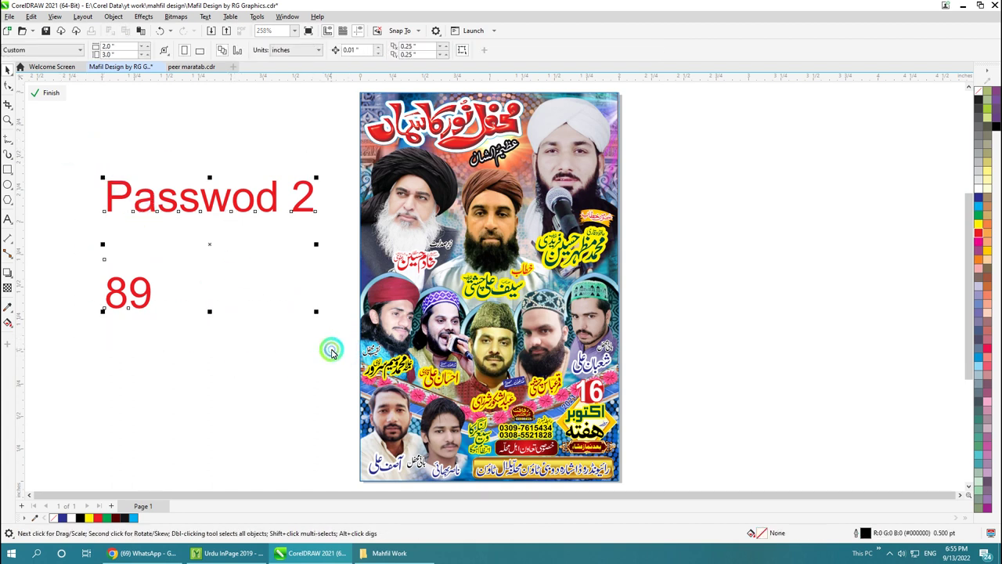
key(Delete)
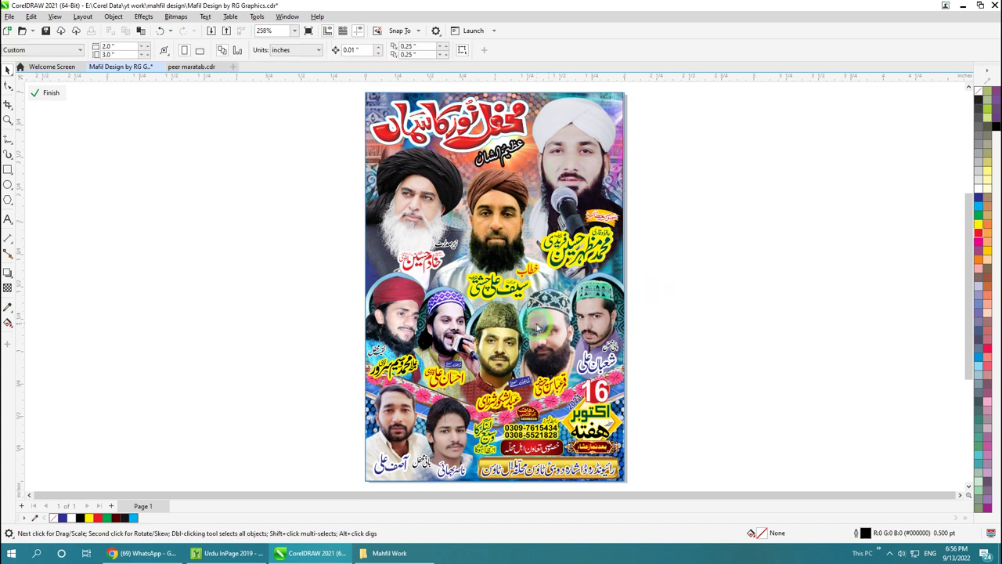
Step: Zoom in on the flyer's lower faces and select the Urdu name caption above the 16
click(619, 322)
click(620, 352)
key(z)
click(305, 235)
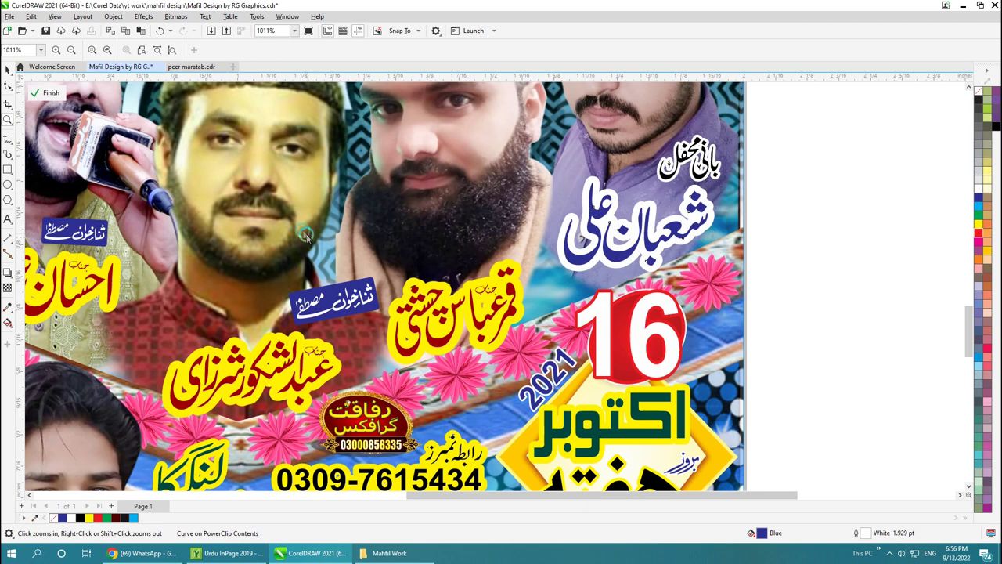
click(8, 70)
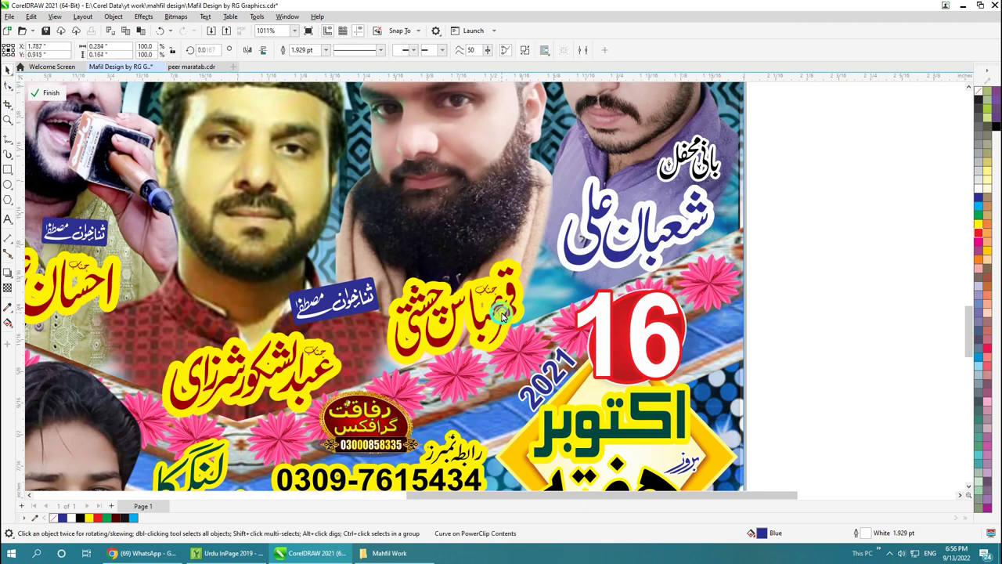
Step: Give the Urdu name caption a black fill and a white outline
click(979, 197)
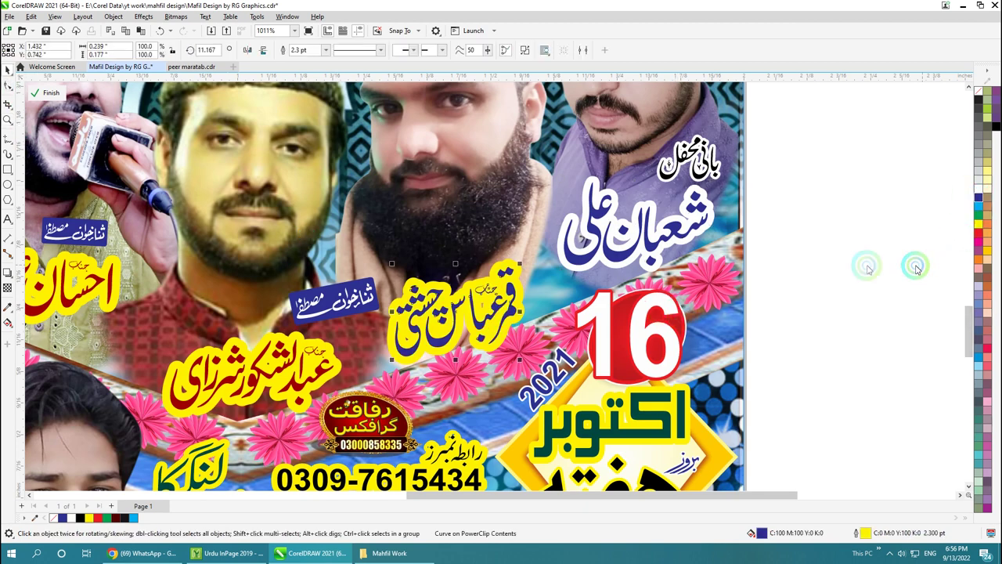
right_click(982, 227)
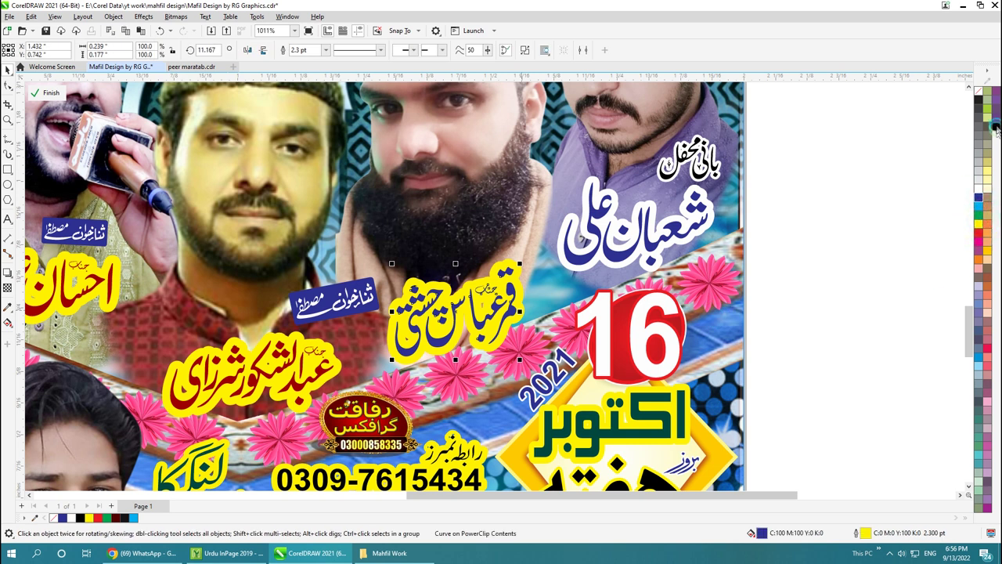
click(979, 193)
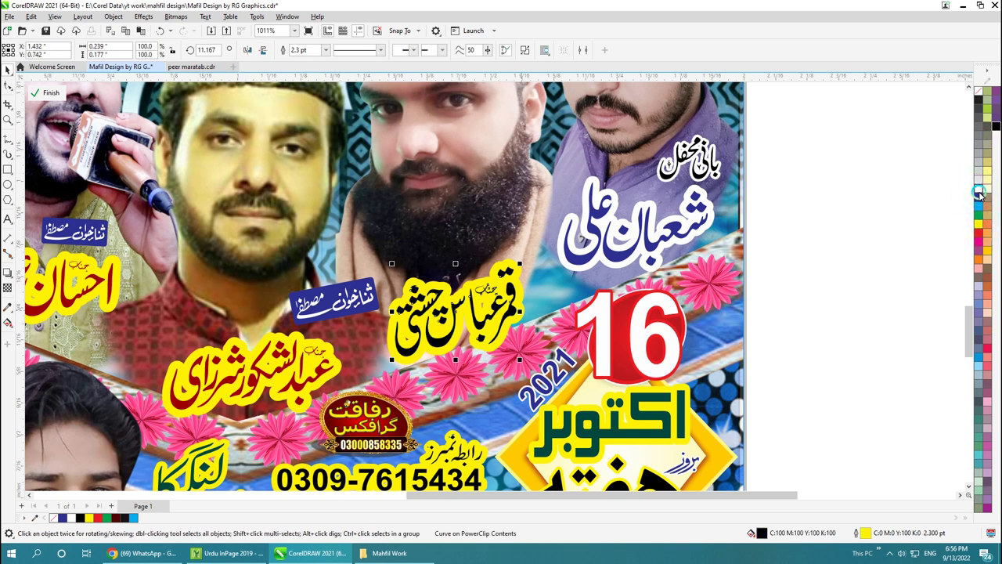
right_click(975, 206)
click(895, 250)
click(891, 250)
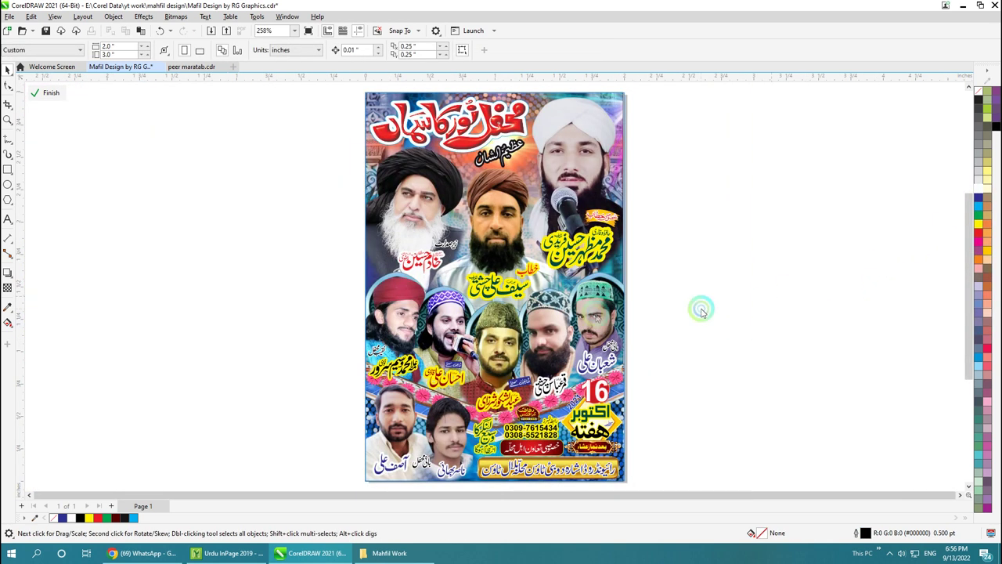
key(z)
drag(253, 226, 694, 411)
key(shift+F4)
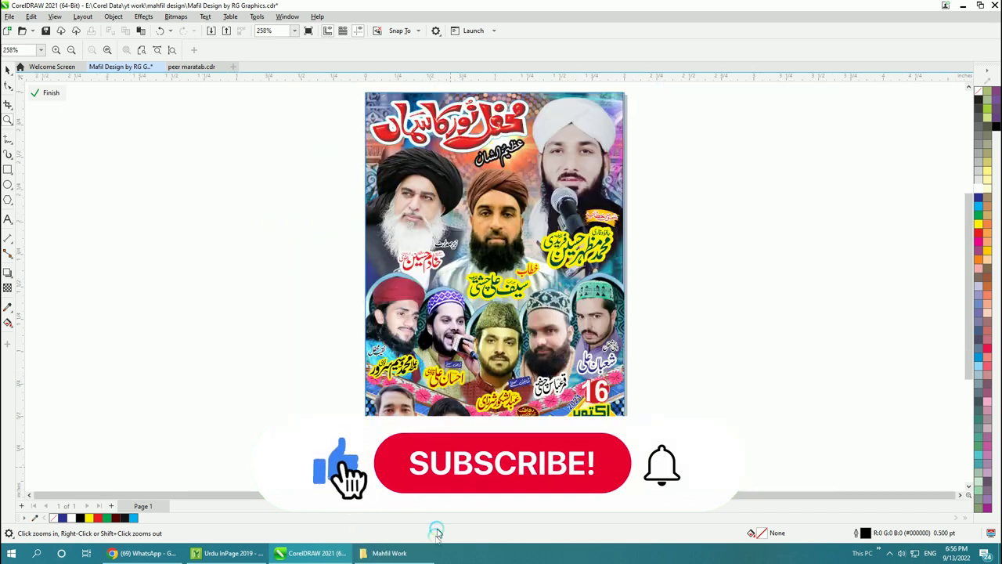
Step: Open the Mahfile Mildaul nabi folder and view its files as large thumbnails
click(430, 357)
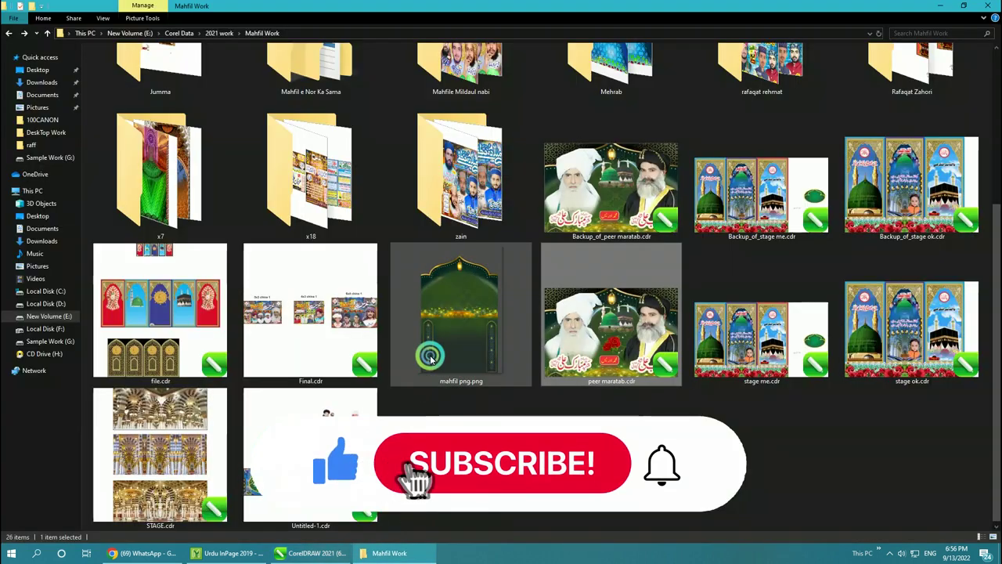
scroll(517, 410, up, 3)
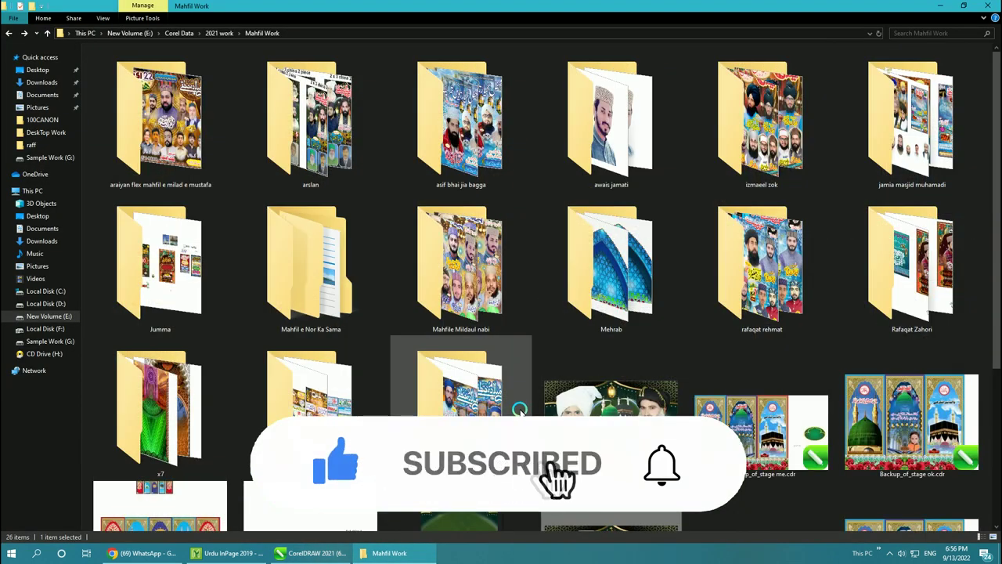
double_click(464, 295)
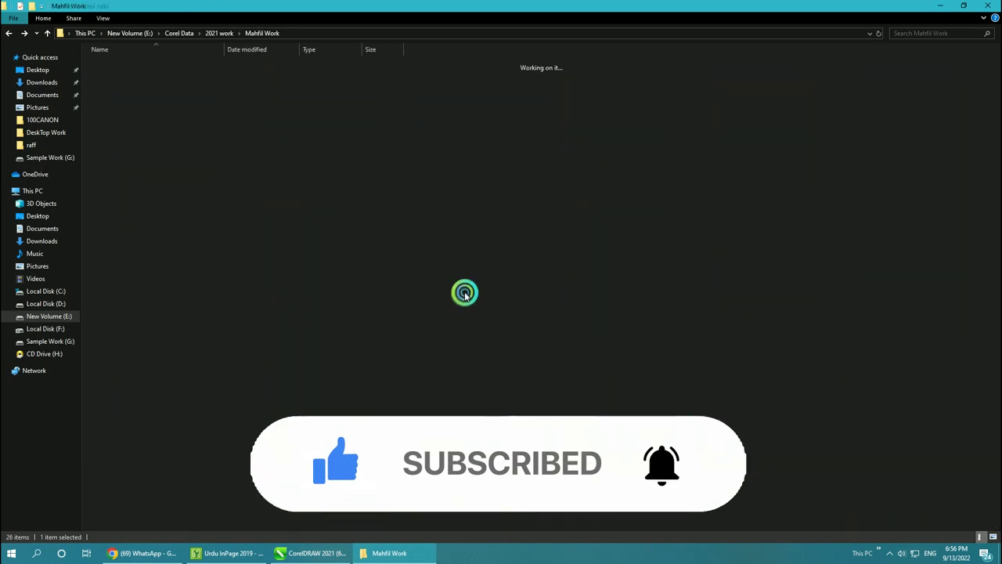
right_click(427, 253)
mouse_move(533, 259)
click(576, 270)
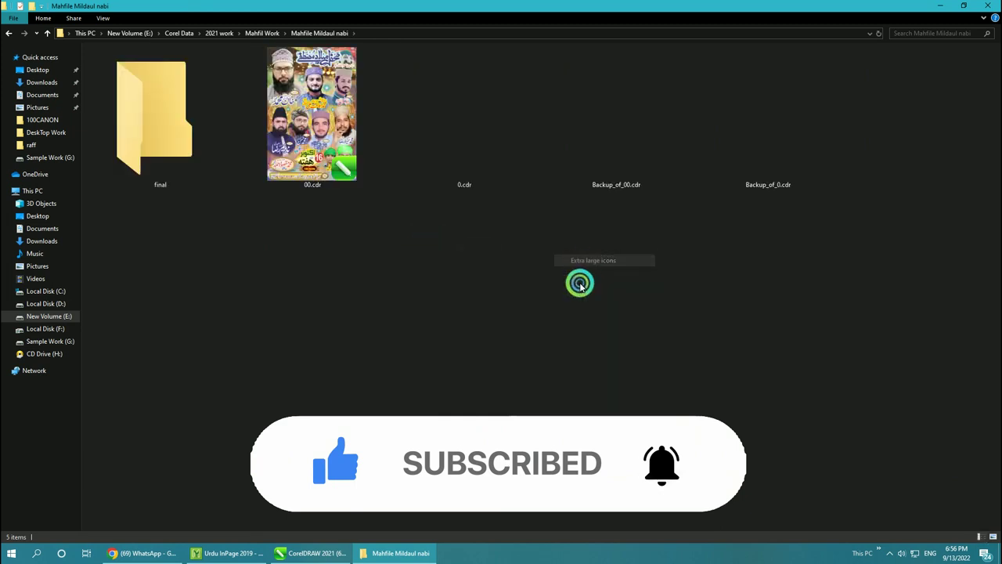
Step: Browse the x7 and araiyan flex mahfil e milad e mustafa folders, the latter as extra large icons
key(BackSpace)
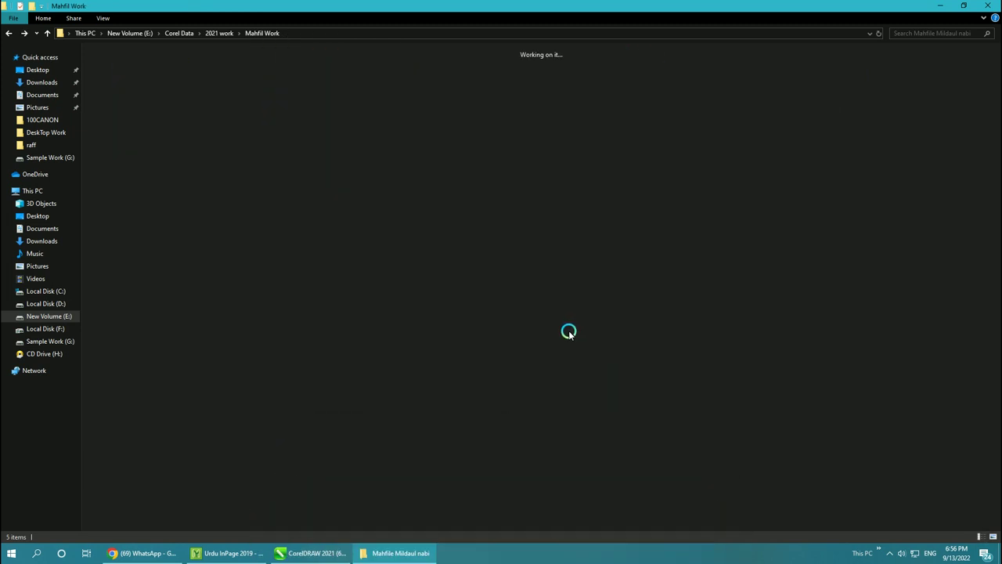
click(209, 431)
double_click(209, 431)
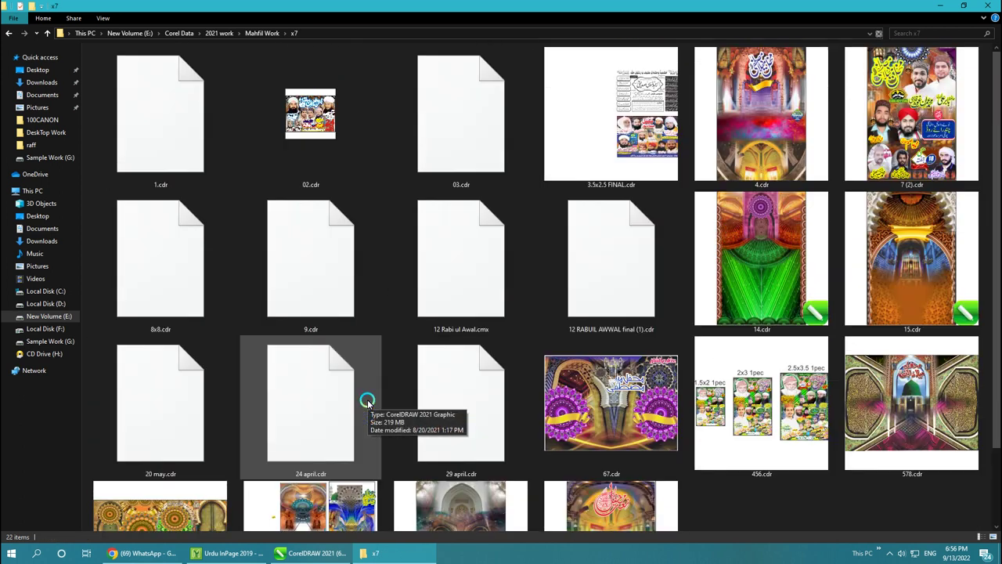
key(alt+Left)
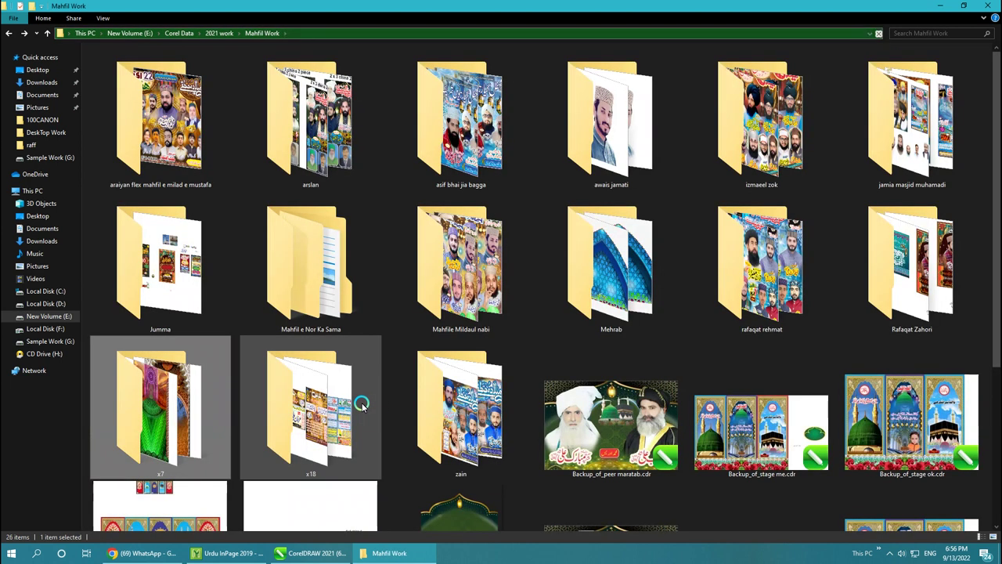
double_click(166, 144)
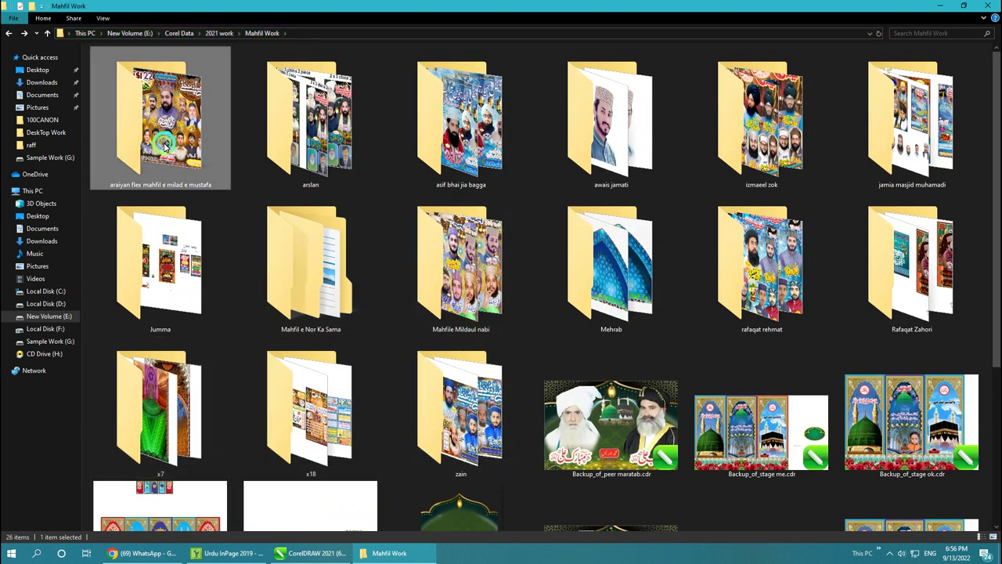
right_click(237, 245)
click(392, 252)
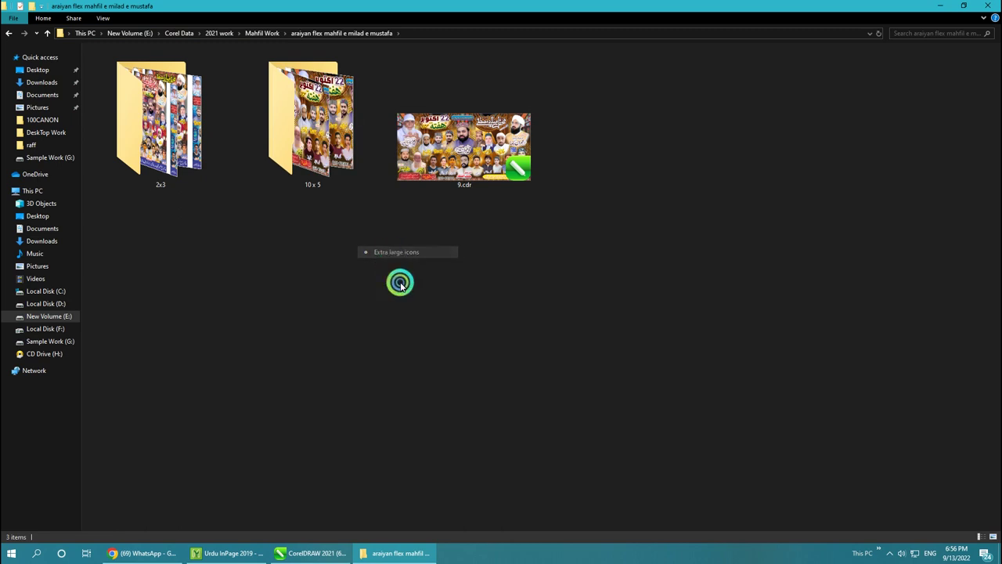
key(alt+Left)
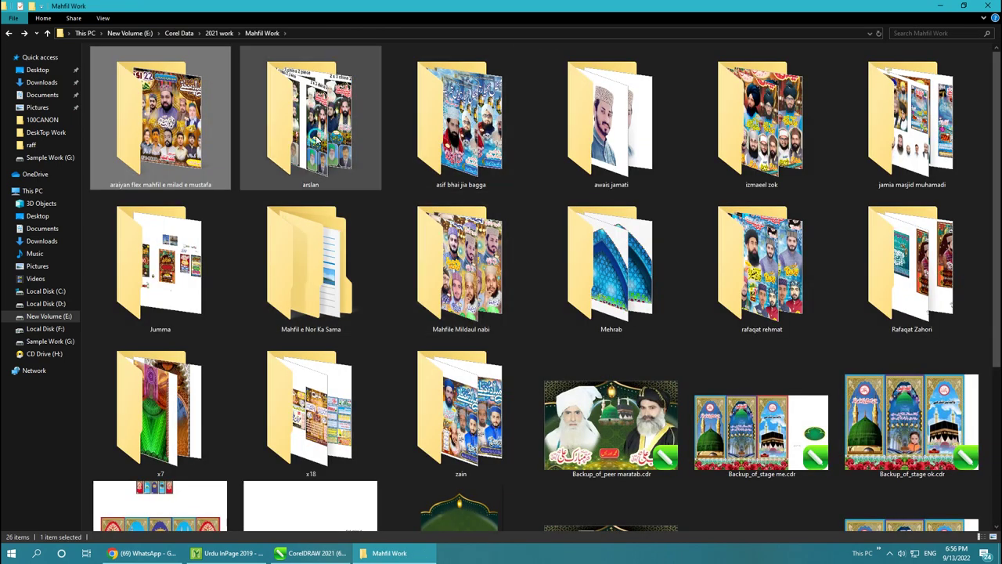
Step: Open the fifth folder in Mahfil Work's top row, check its view options, and go back
click(313, 137)
click(489, 152)
click(782, 162)
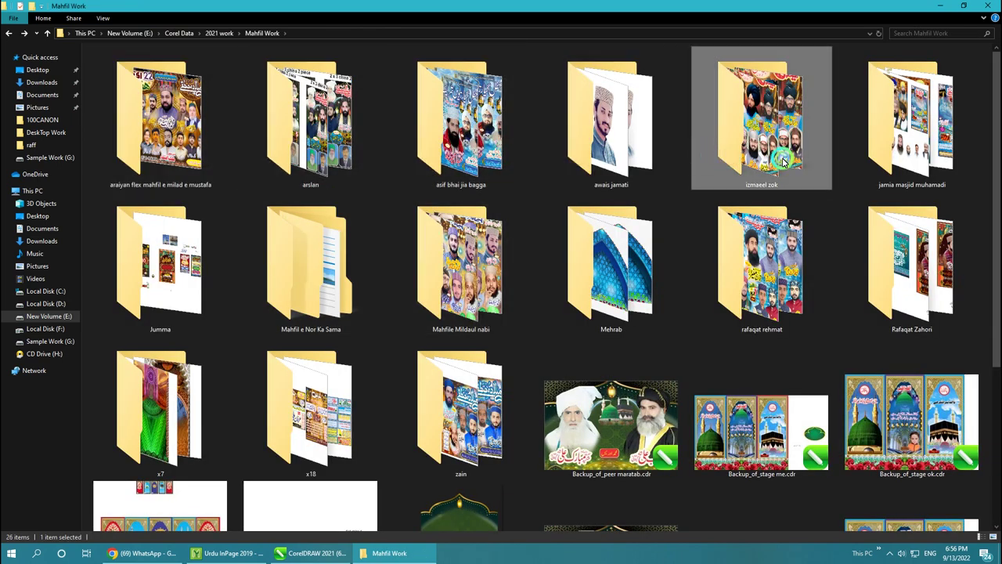
double_click(783, 162)
right_click(273, 236)
click(397, 245)
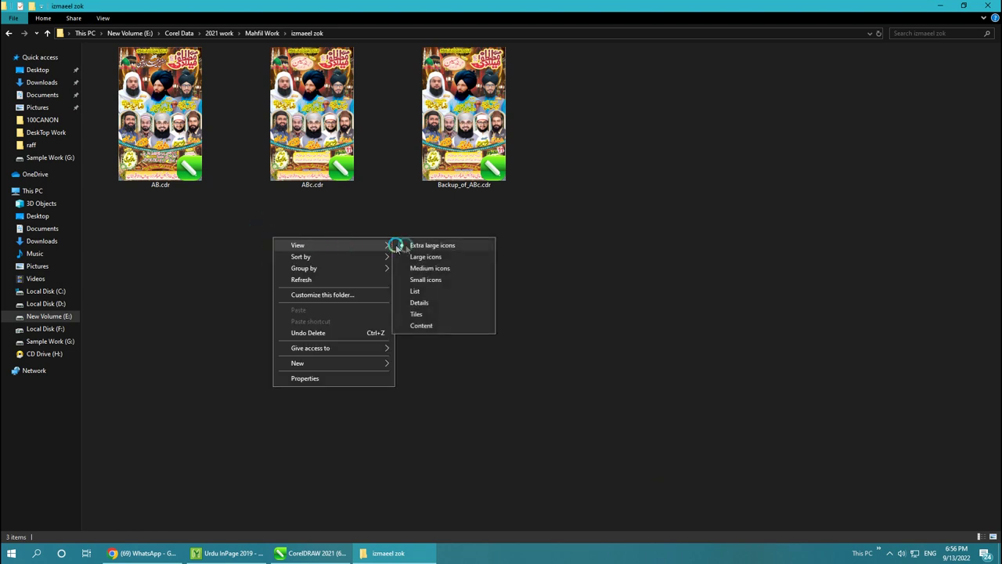
click(399, 245)
key(alt+Left)
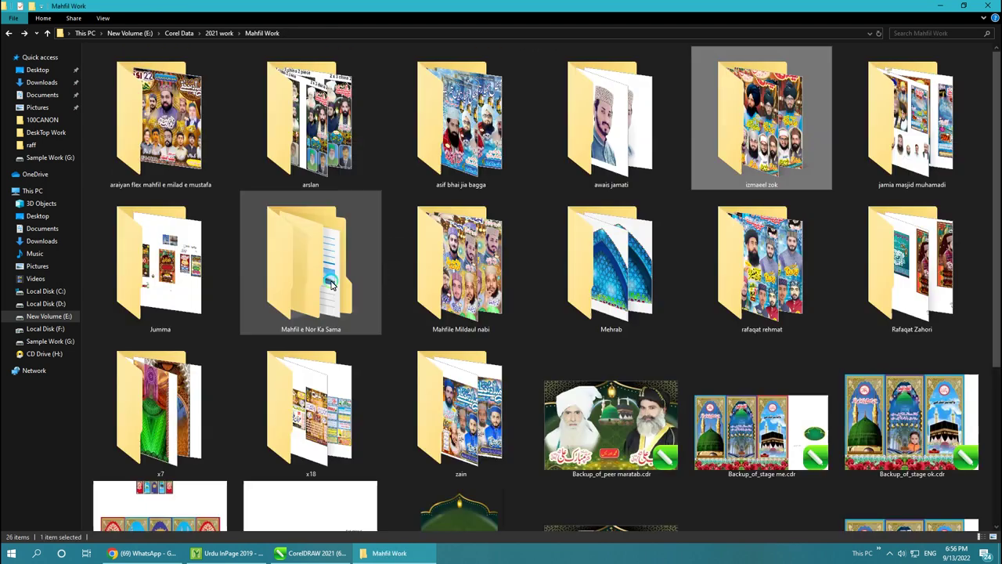
Step: Go up to the 2021 work folder and return to the CorelDRAW flyer design
key(alt+Left)
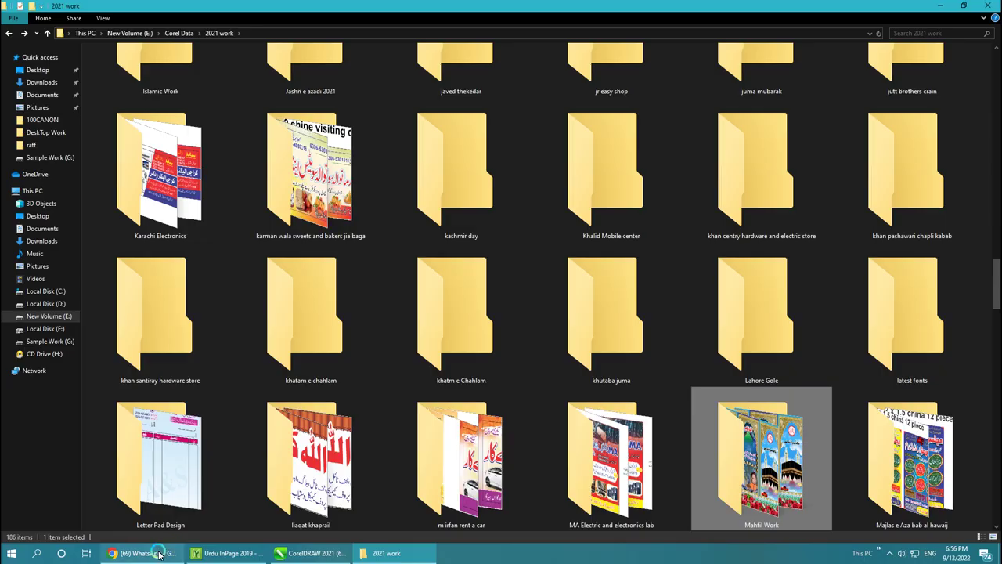
click(149, 552)
click(312, 553)
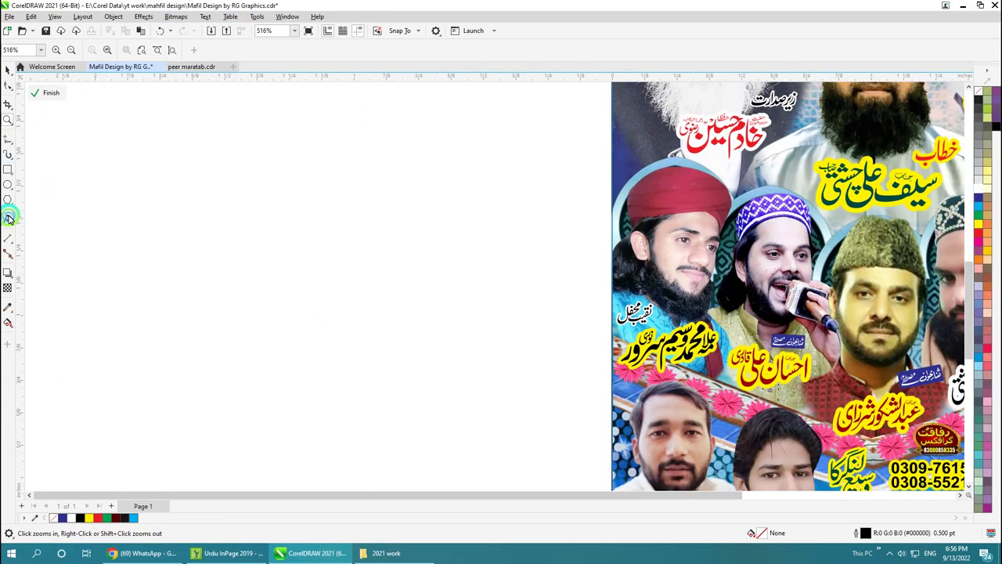
Step: Type a two-line password note on the blank canvas left of the flyer
click(8, 218)
click(219, 160)
text(last )
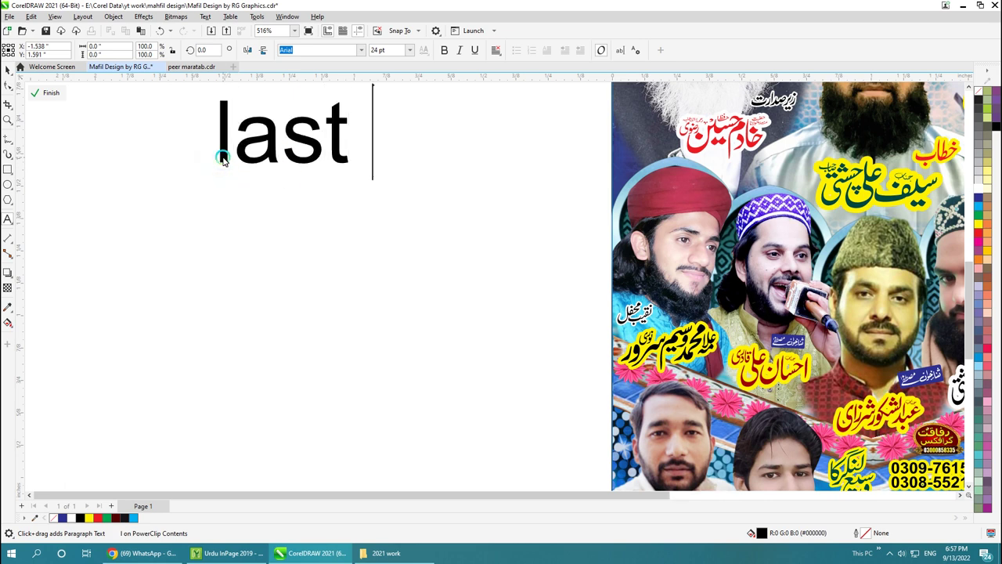
text(pas)
key(BackSpace)
key(BackSpace)
key(BackSpace)
key(BackSpace)
key(BackSpace)
key(BackSpace)
key(BackSpace)
key(BackSpace)
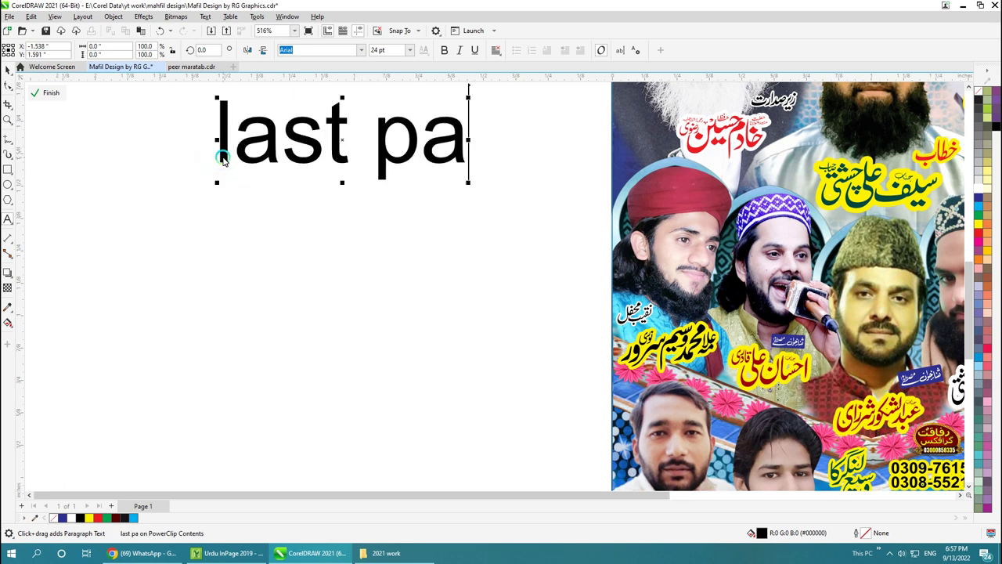
text(pasw)
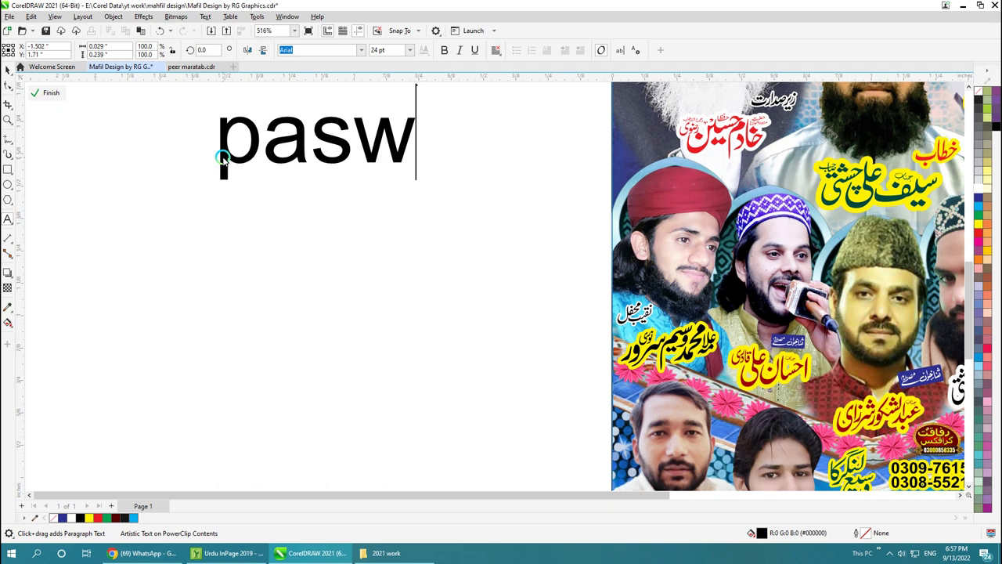
text(ord 3)
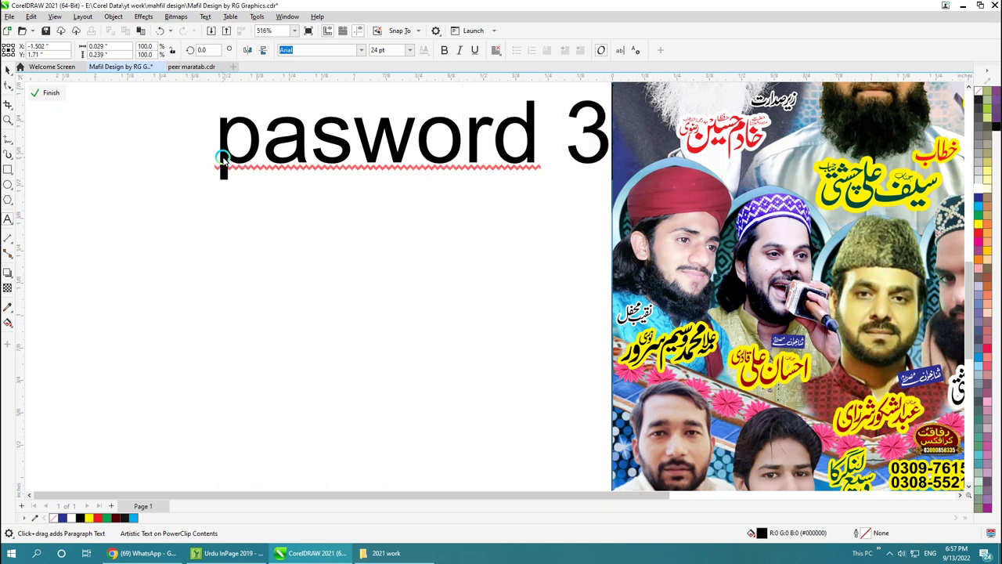
key(Return)
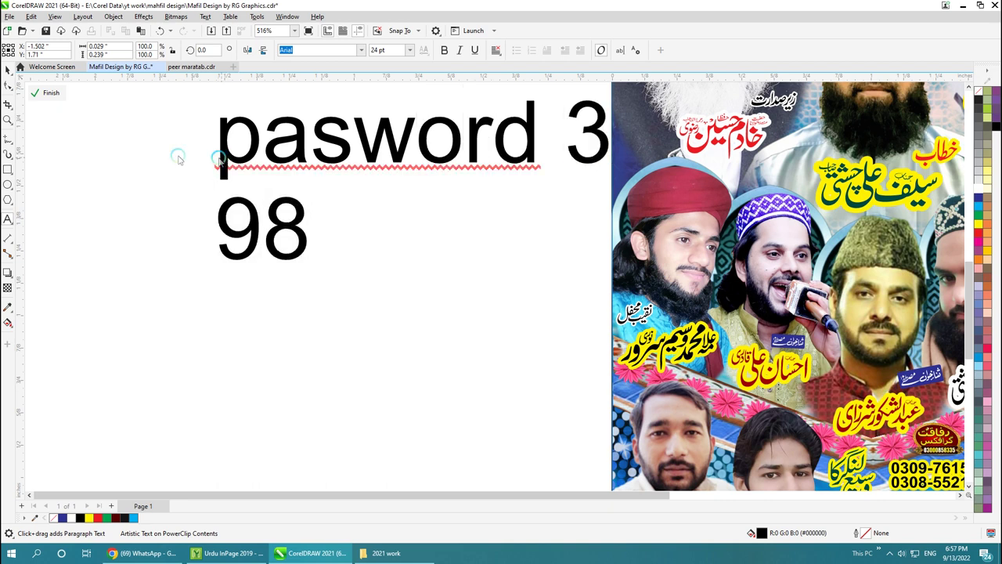
Step: Select the password note and colour it red
click(6, 71)
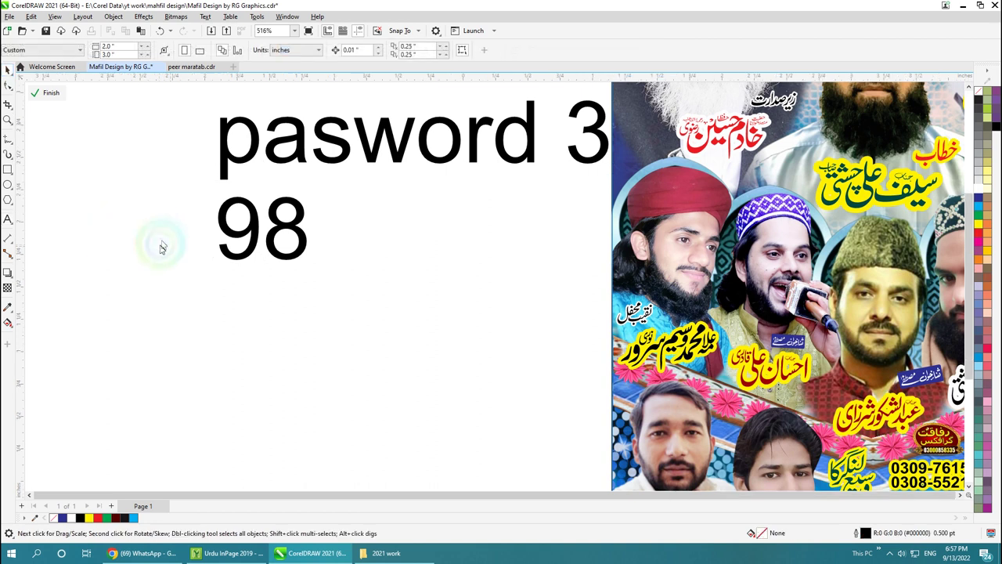
key(F3)
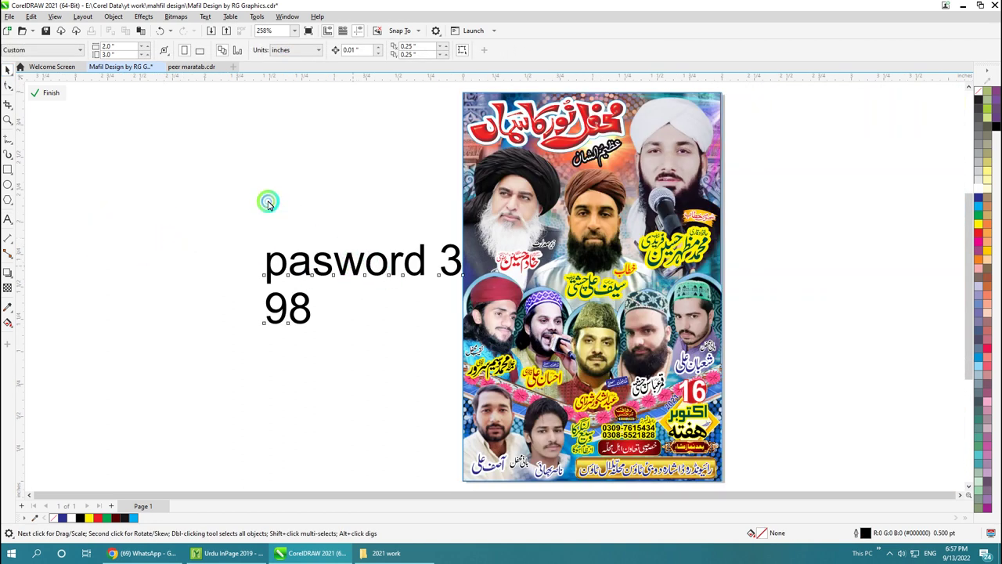
key(ctrl+z)
key(ctrl+z)
key(ctrl+shift+z)
drag(117, 150, 423, 329)
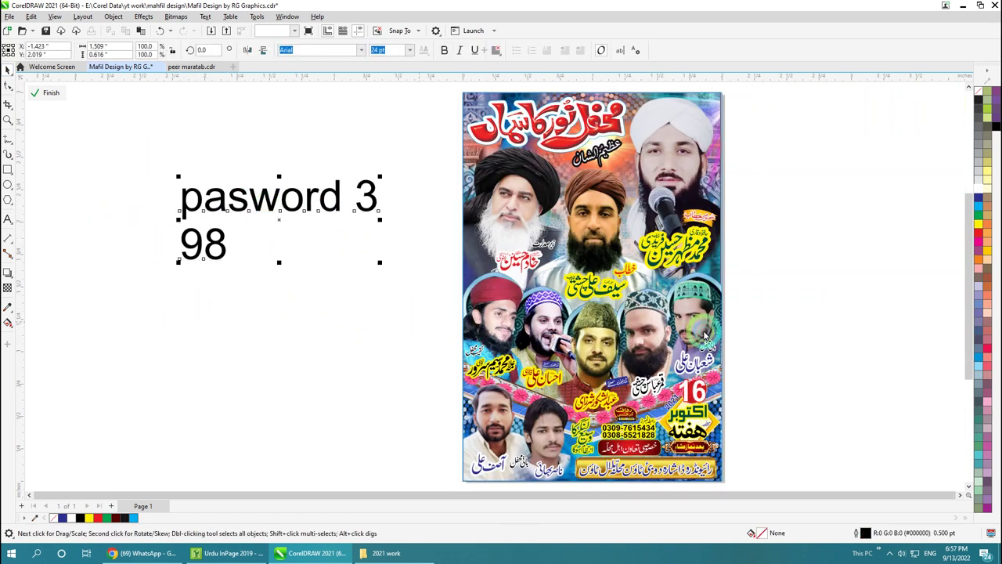
click(979, 234)
Step: Reselect the red note and retype it as 'Chanel ko subscribe zaror kariye ga' over two lines
click(348, 363)
drag(99, 157, 451, 286)
double_click(264, 202)
key(ctrl+a)
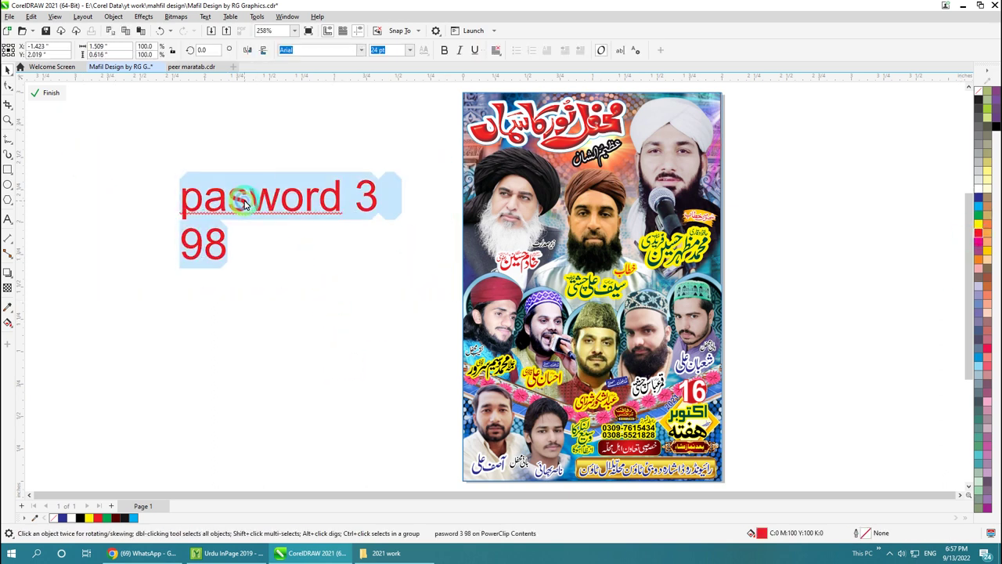
text(A)
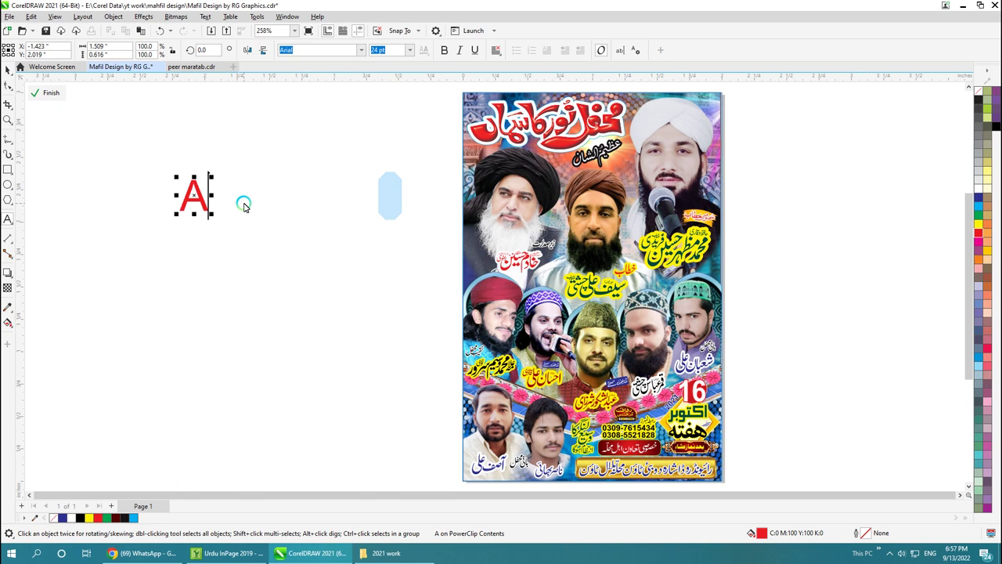
text(Chan)
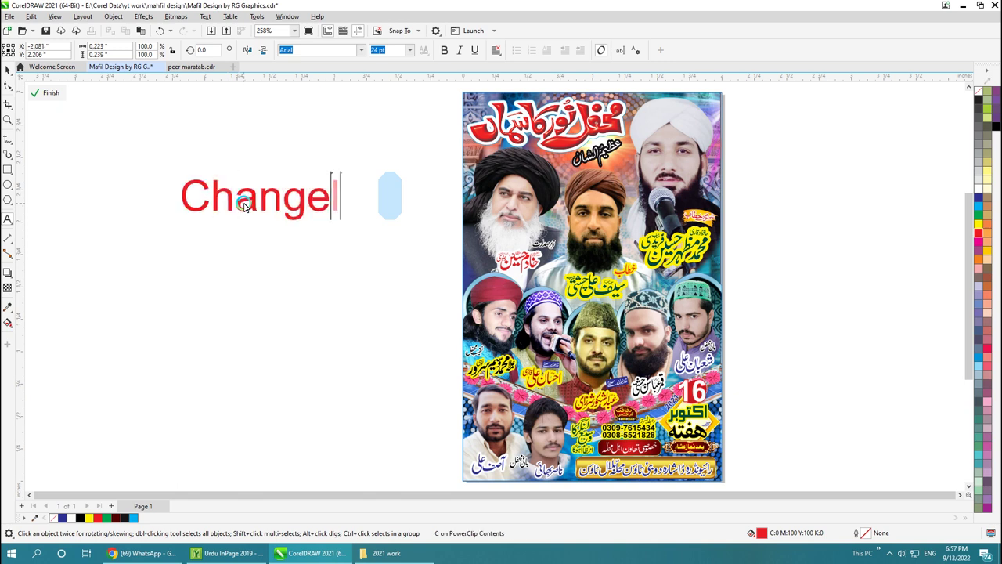
text(el ko)
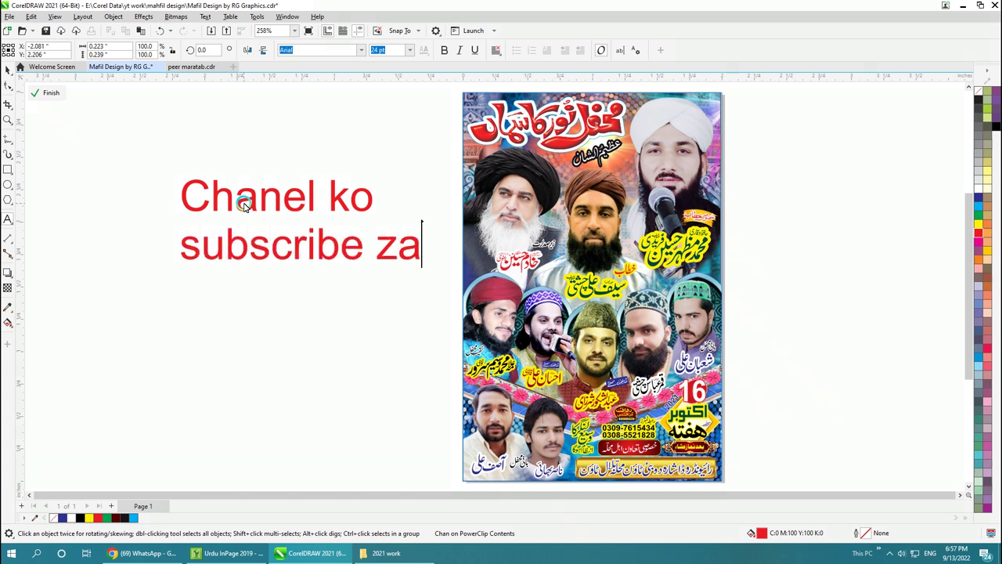
key(Return)
text(kari)
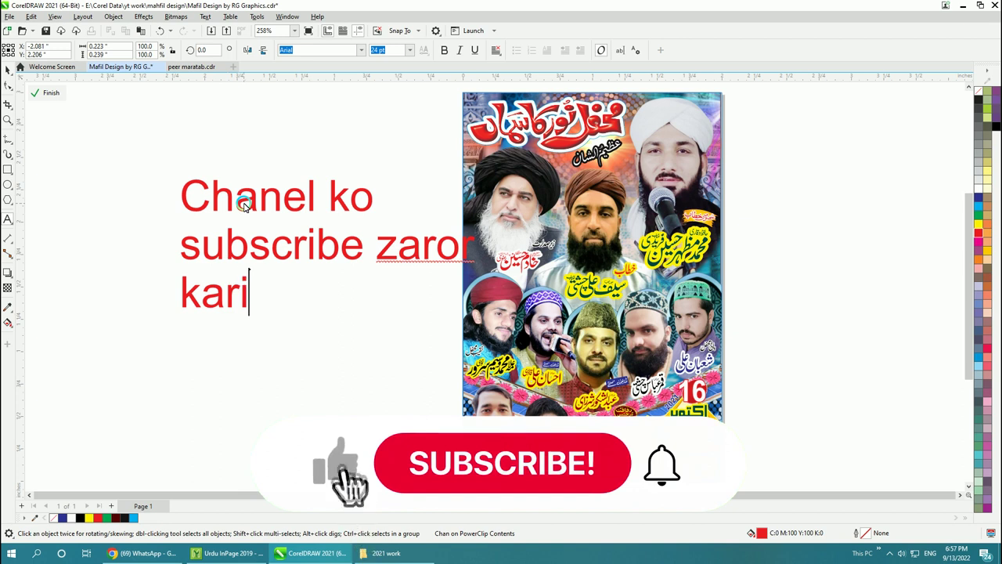
text(ye ga)
key(ctrl+space)
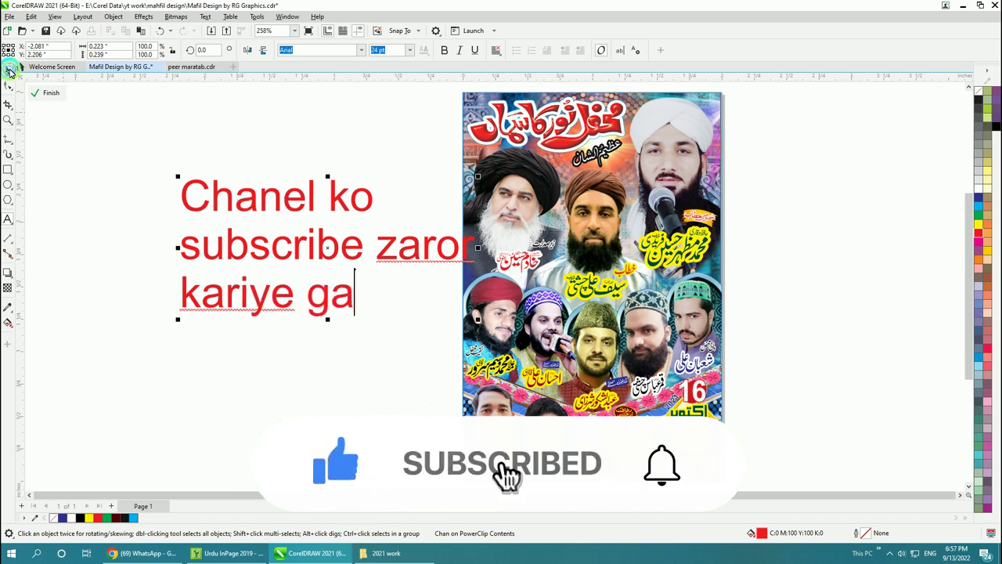
Step: Move the red message further left of the flyer and deselect it
drag(250, 246, 165, 229)
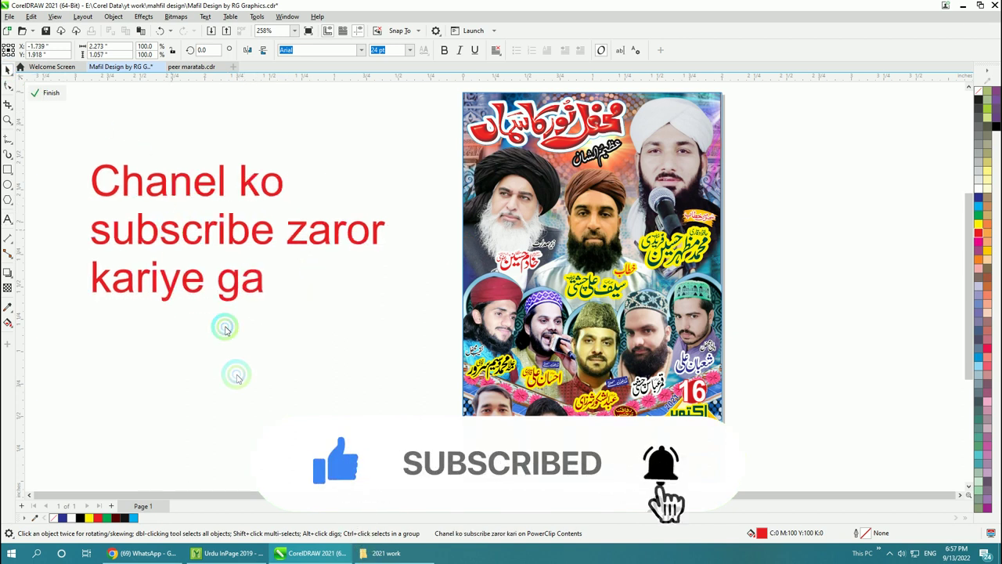
click(76, 137)
drag(76, 137, 396, 342)
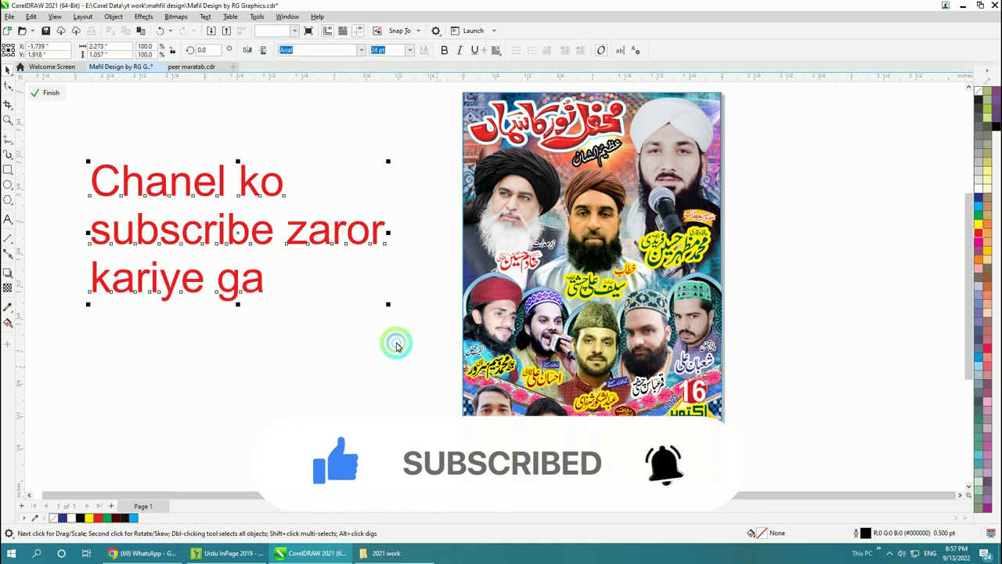
click(289, 238)
Step: Replace the red message with 'agar kisi ko koi help chaye to whatsp pr rabta kr skte he'
double_click(288, 237)
key(ctrl+a)
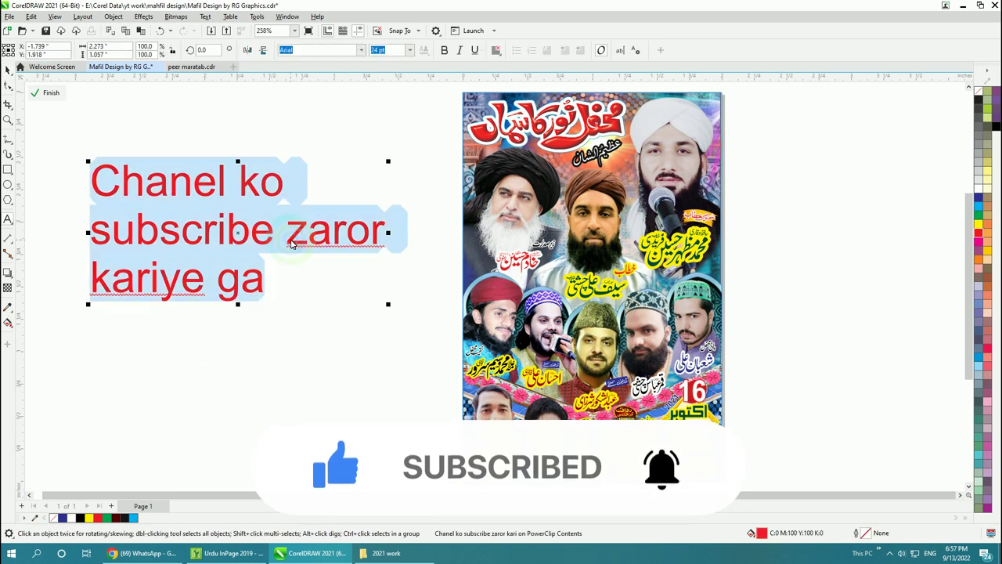
text(agar kisi)
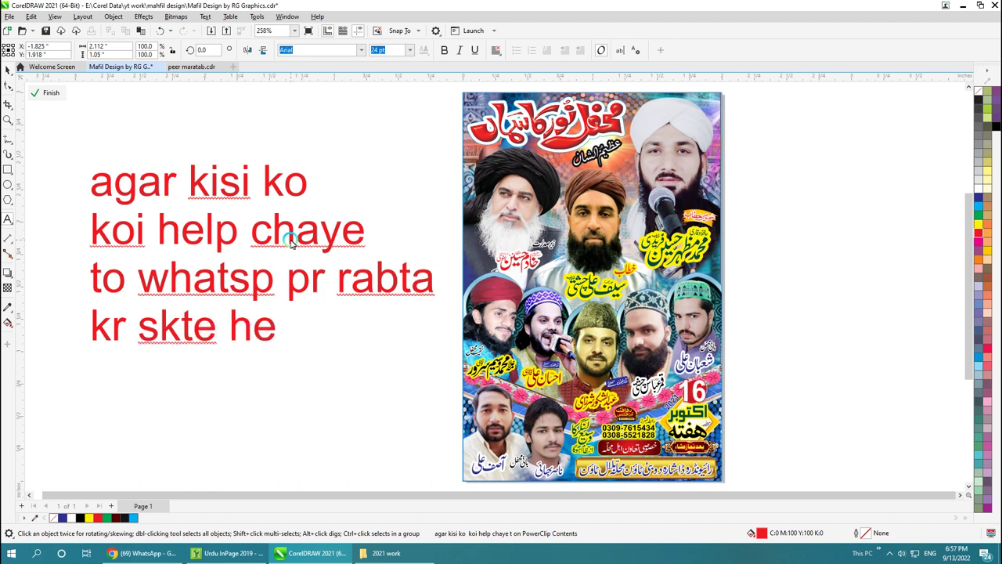
click(6, 69)
Step: Clear the selection on the canvas beside the Mahfil flyer
click(186, 143)
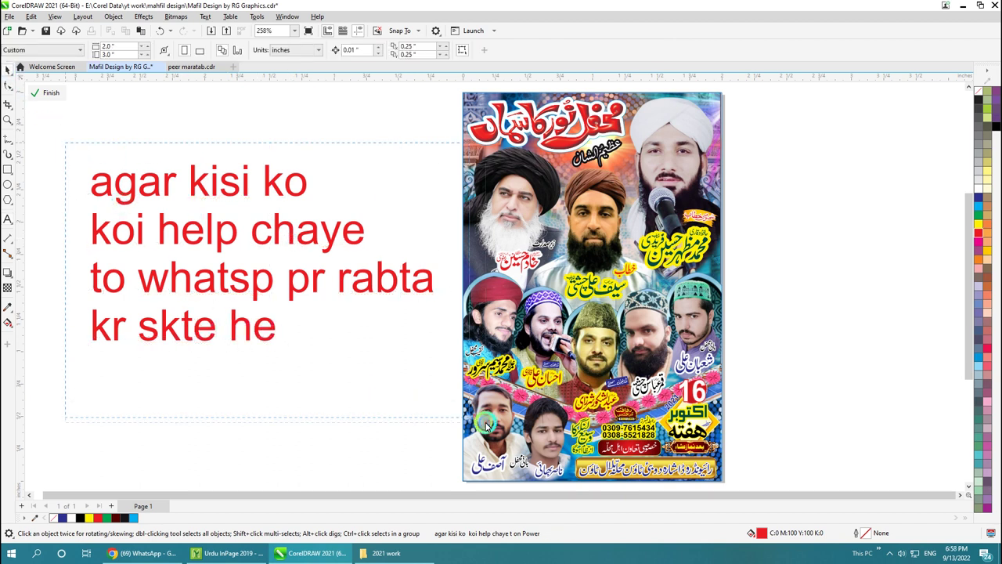
drag(397, 298, 382, 341)
click(374, 359)
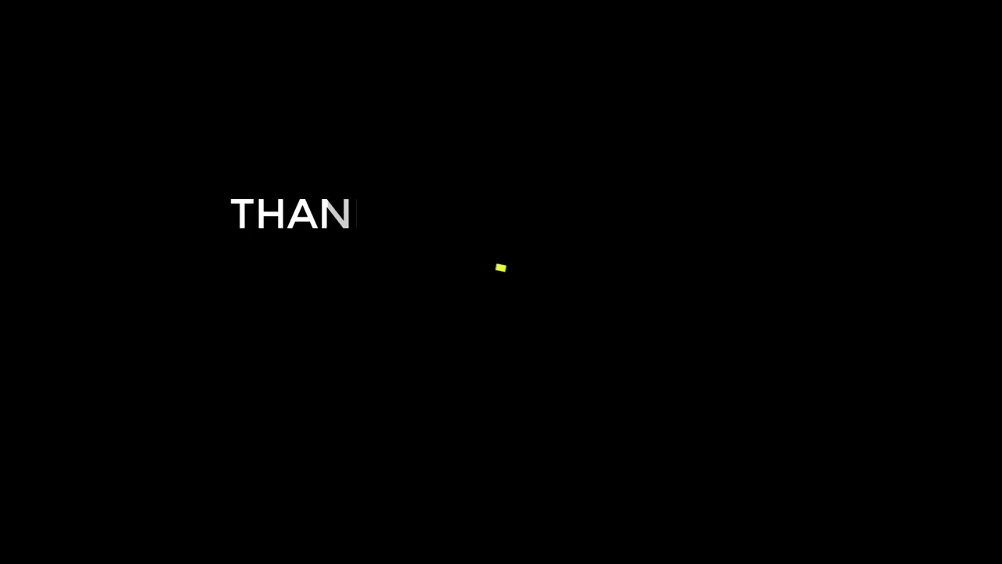